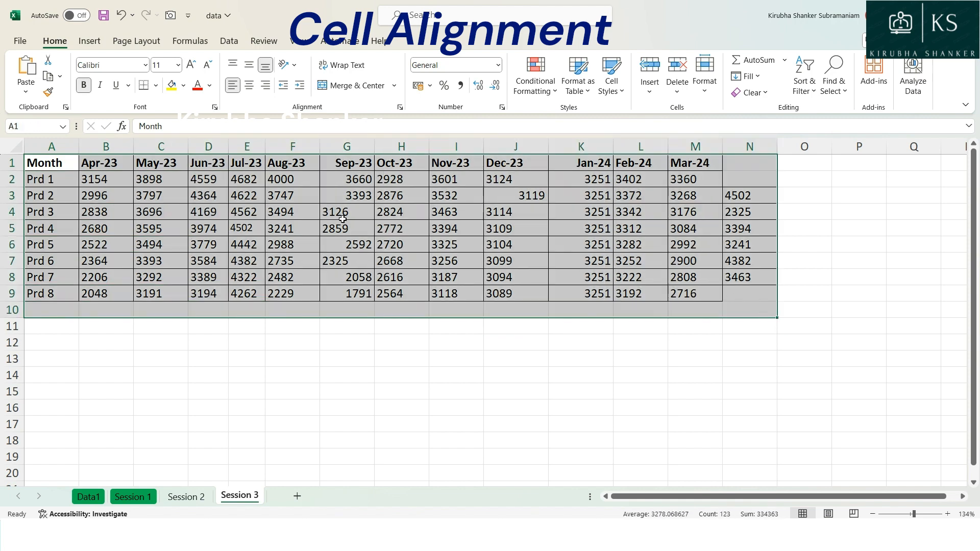
Examine the horizontal alignment of the values across the monthly columns of the table.
drag(340, 205, 352, 230)
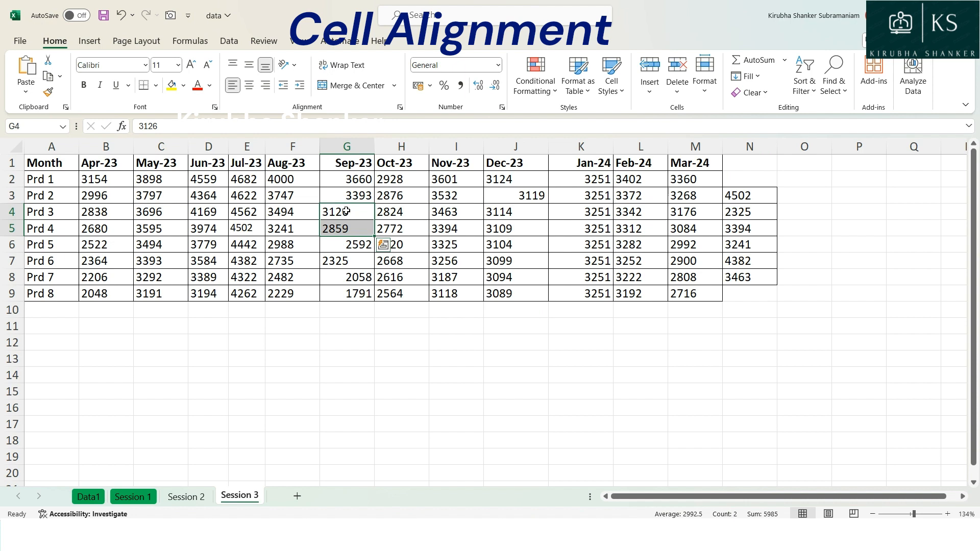
click(505, 194)
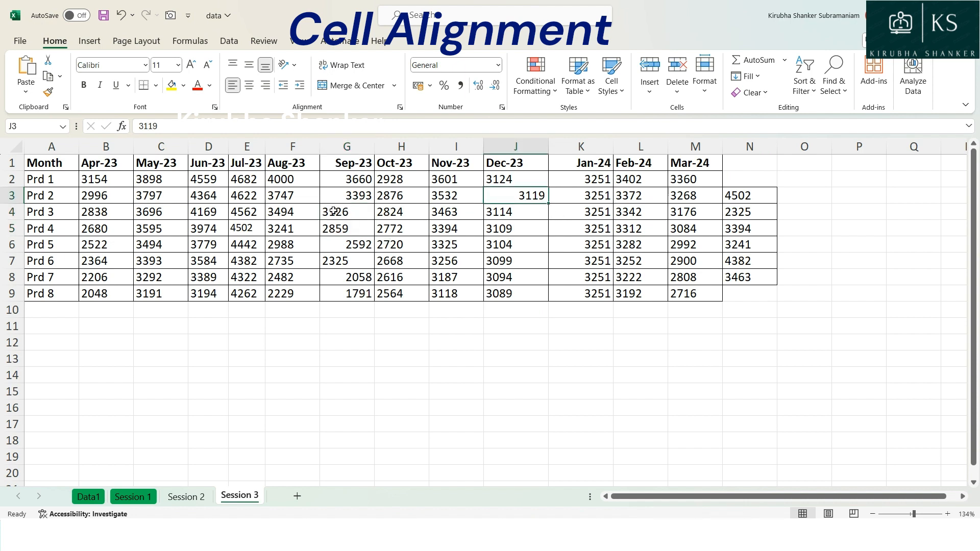
drag(225, 176, 251, 261)
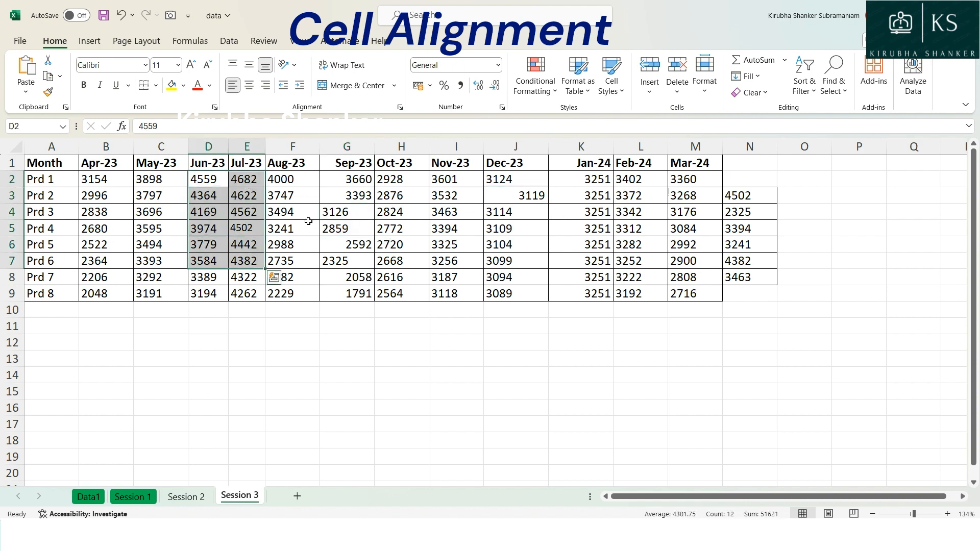
click(300, 196)
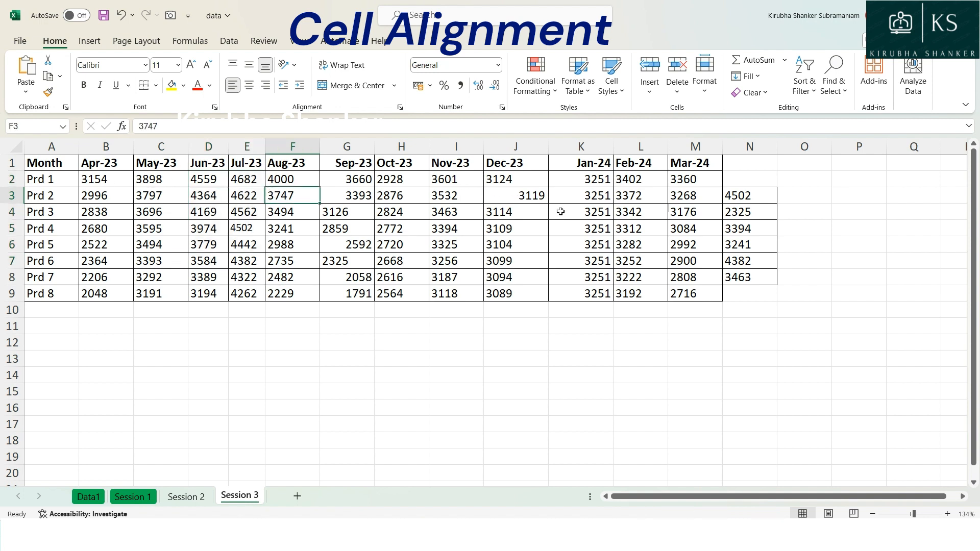
drag(586, 170, 638, 293)
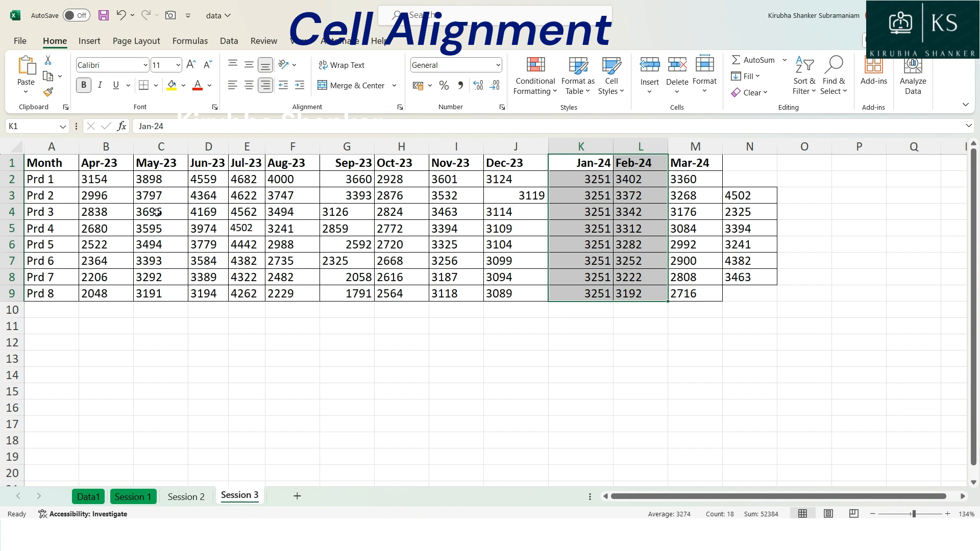
click(516, 184)
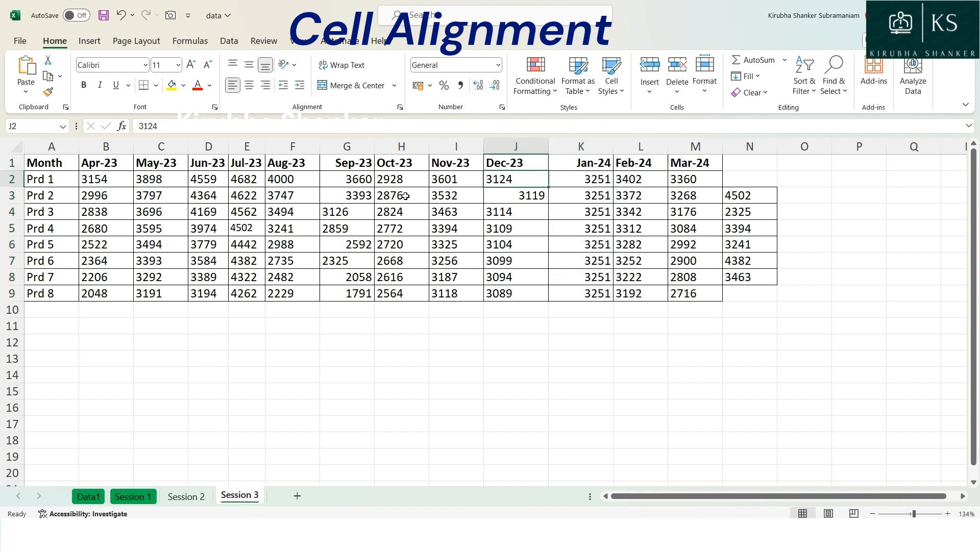
drag(364, 182, 365, 295)
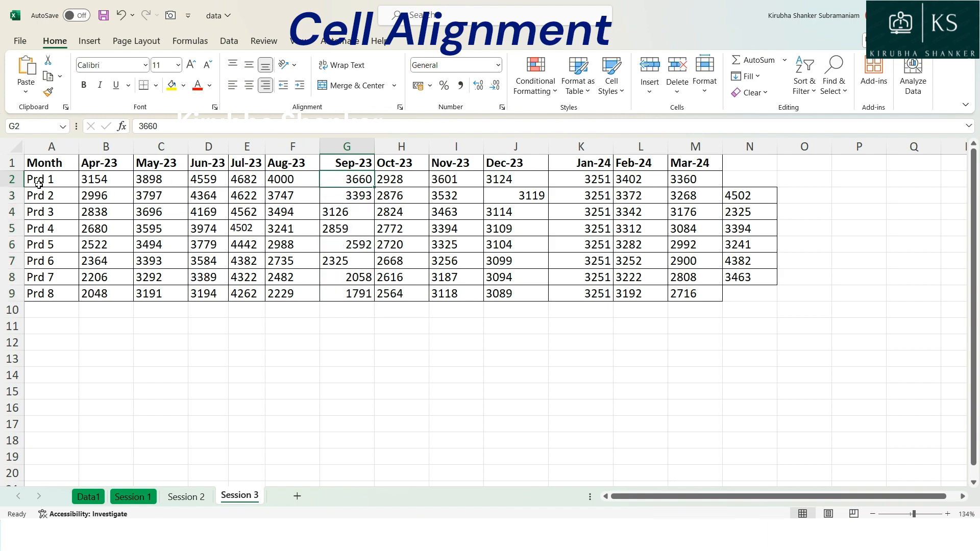
Make row 2 taller and try middle and top alignment on cell G2, ending with it centered horizontally and vertically.
click(11, 179)
drag(11, 187, 72, 235)
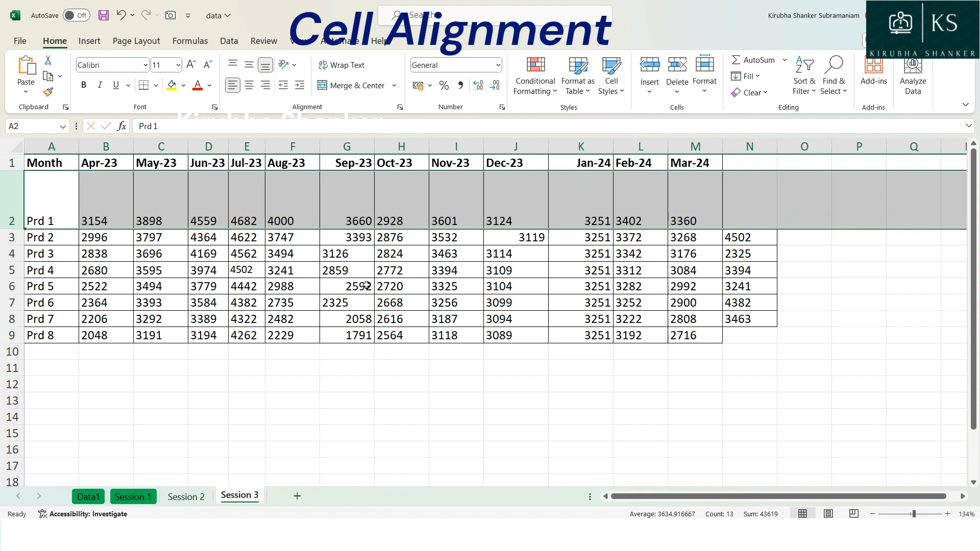
click(359, 216)
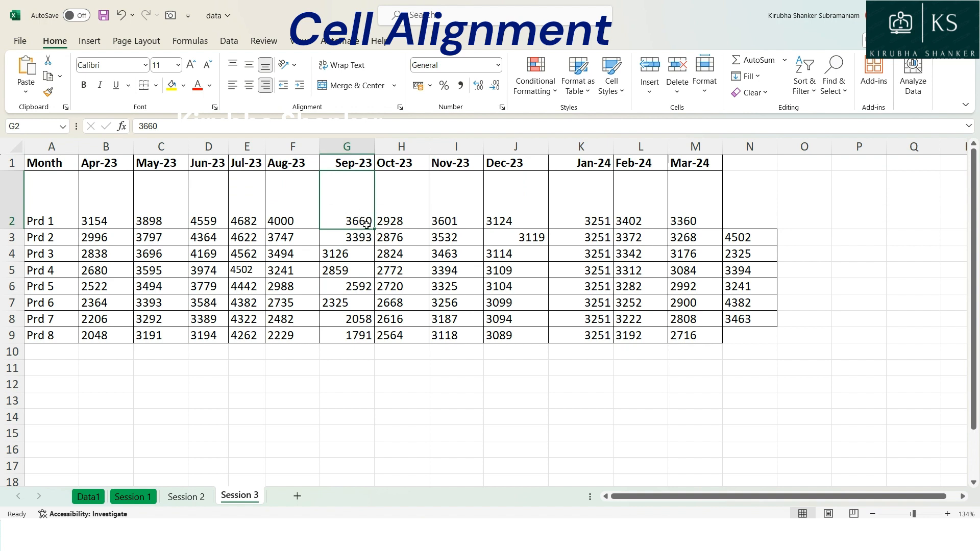
click(251, 65)
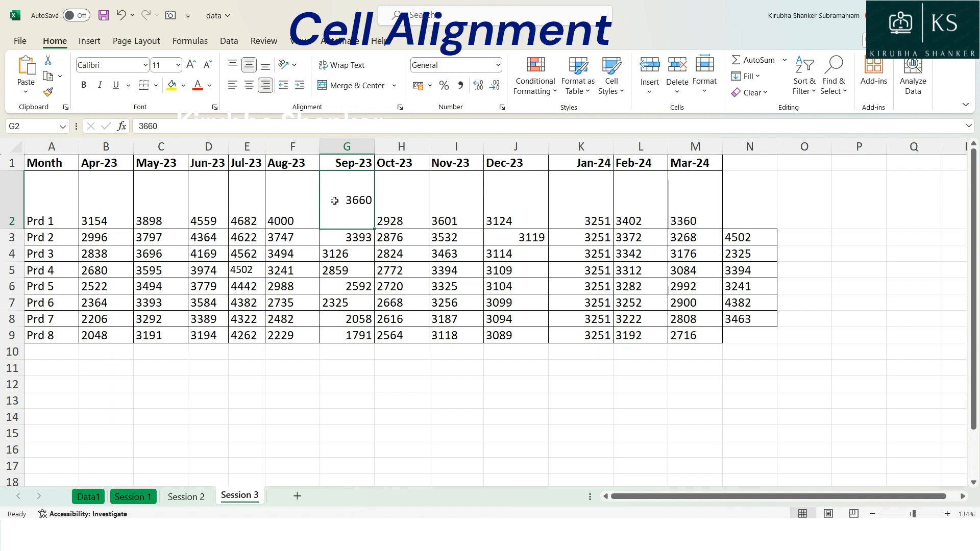
click(233, 64)
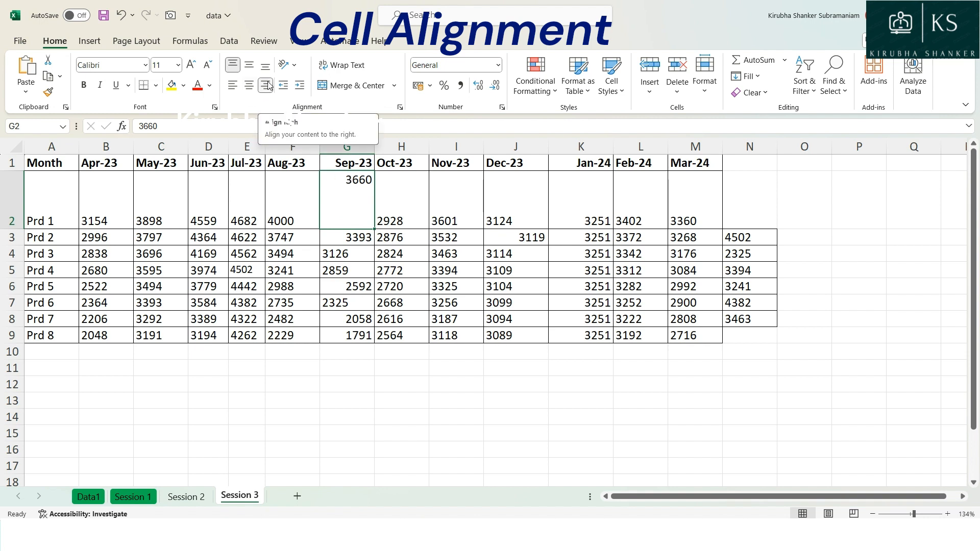
click(250, 86)
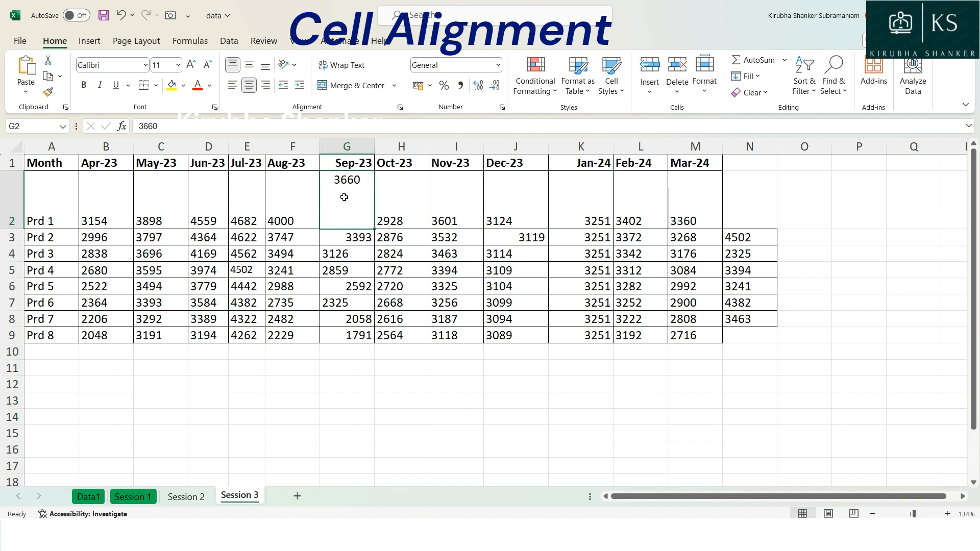
click(249, 65)
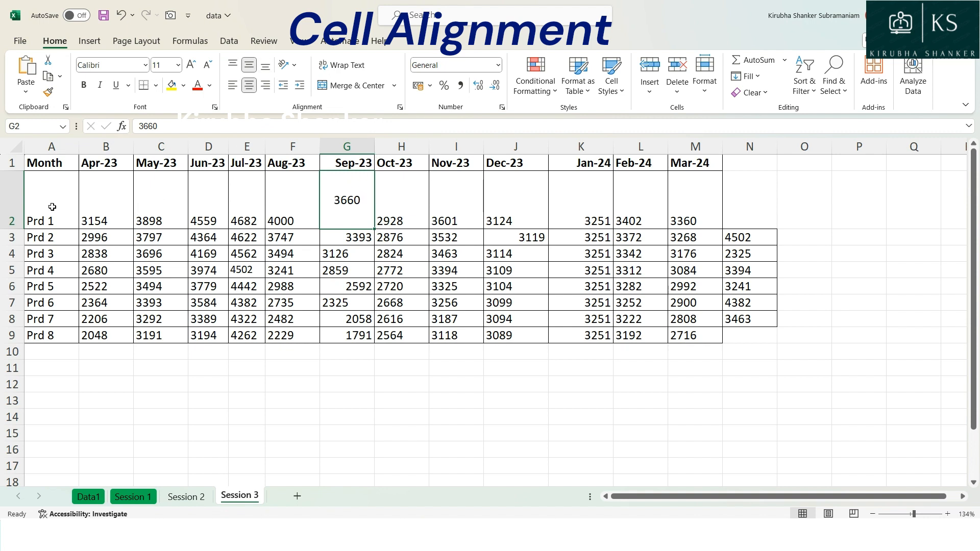
Set the data range A2:N10 to middle vertical alignment and centered horizontal alignment.
drag(51, 206, 748, 347)
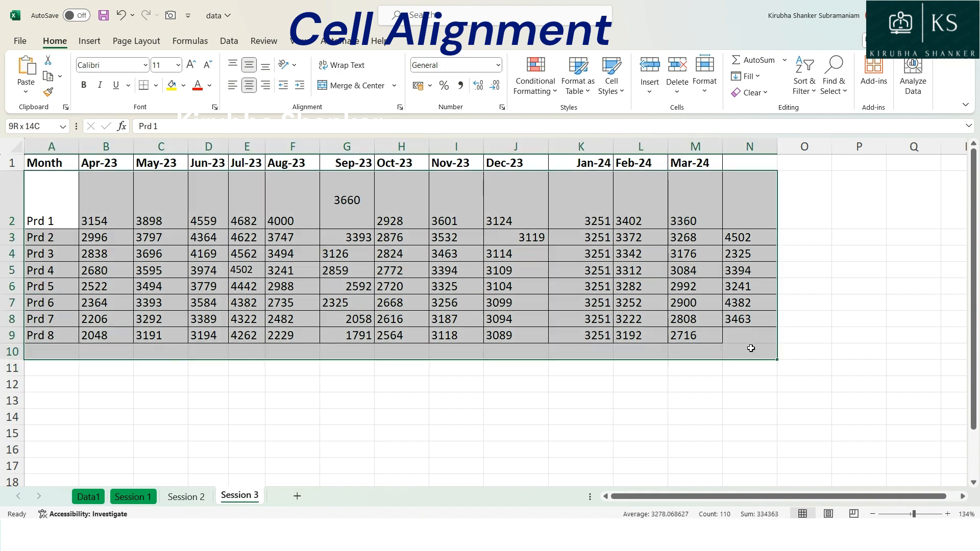
click(249, 65)
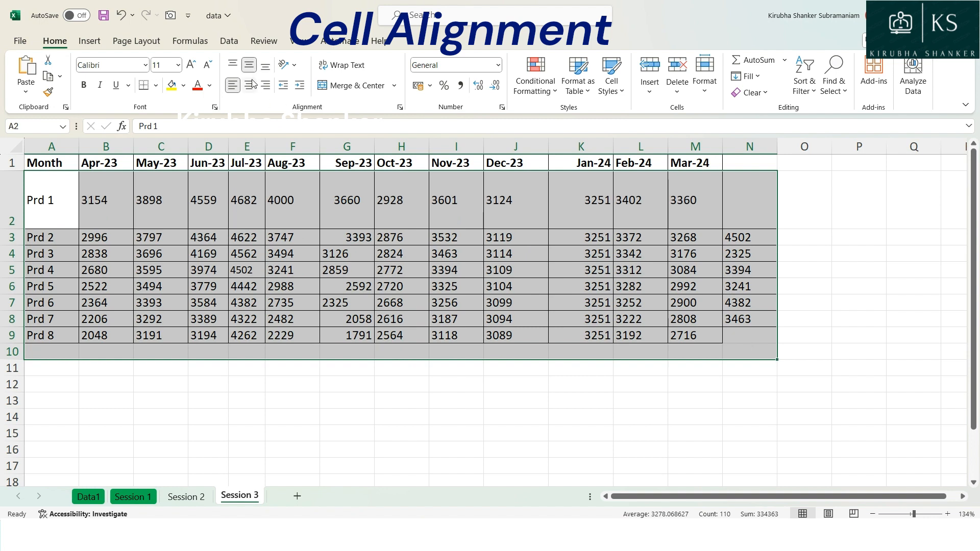
click(250, 86)
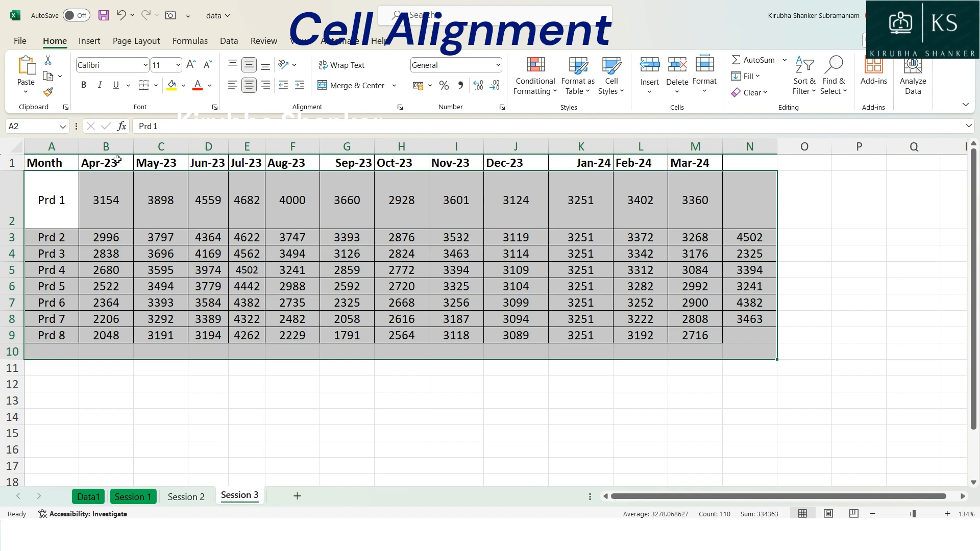
Center the header cells A1:M1 both vertically and horizontally.
drag(53, 162, 694, 163)
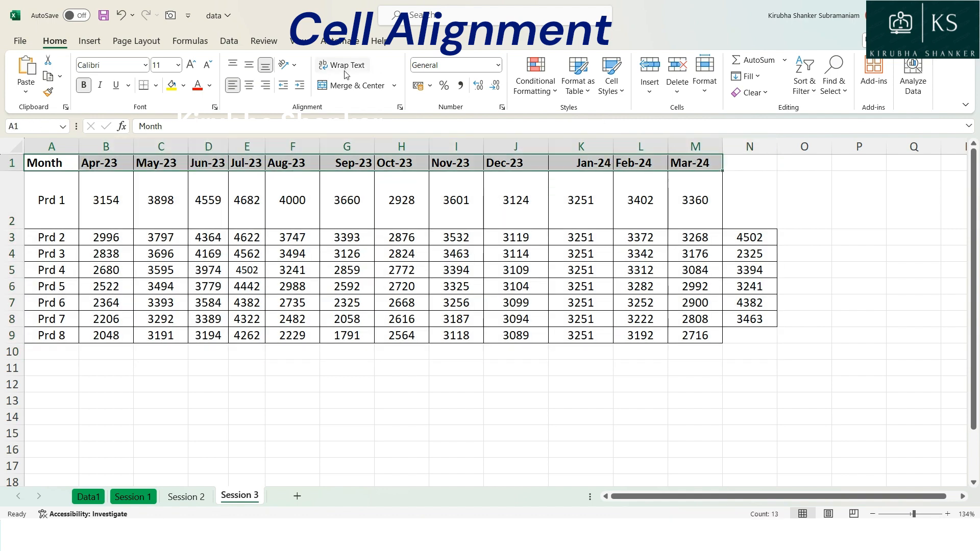
click(249, 65)
click(250, 86)
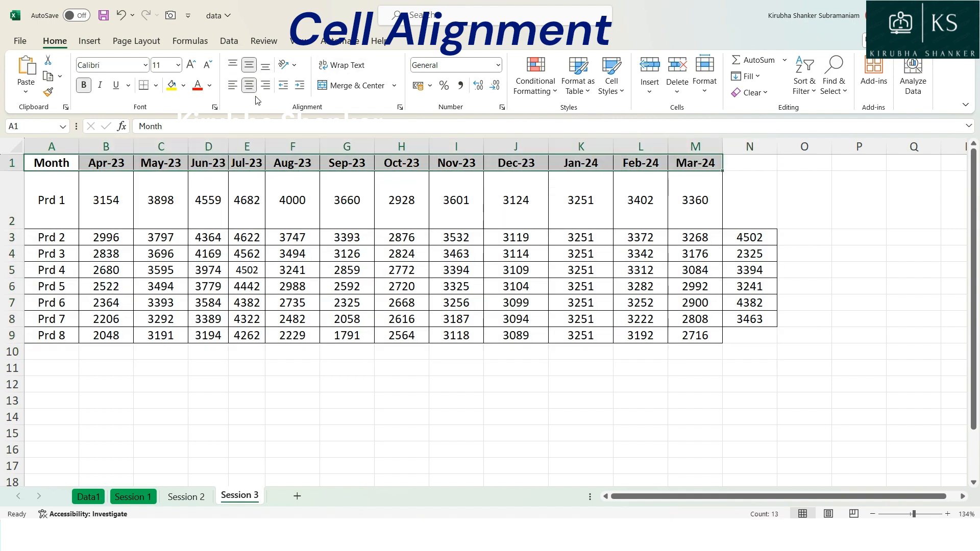
click(351, 203)
drag(346, 207, 349, 332)
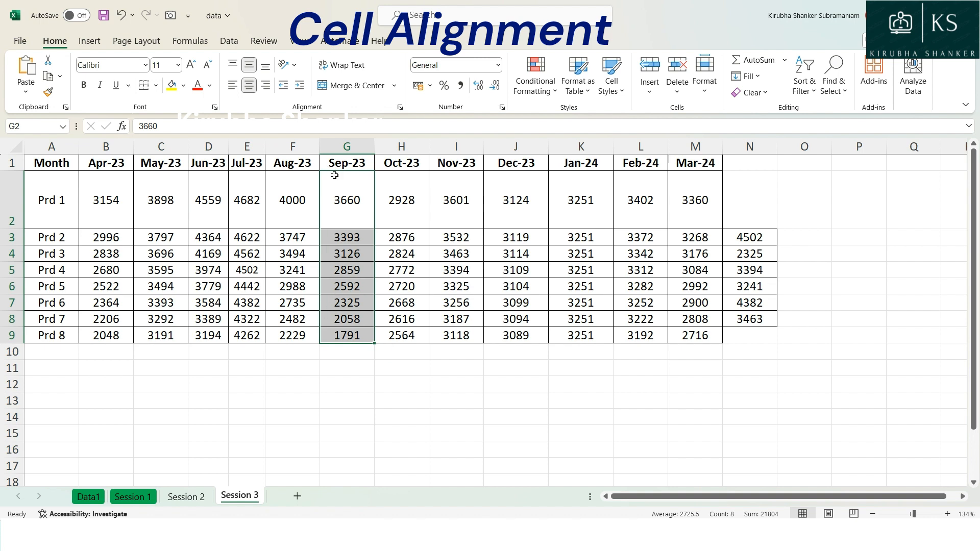
drag(352, 271, 351, 335)
drag(343, 237, 361, 335)
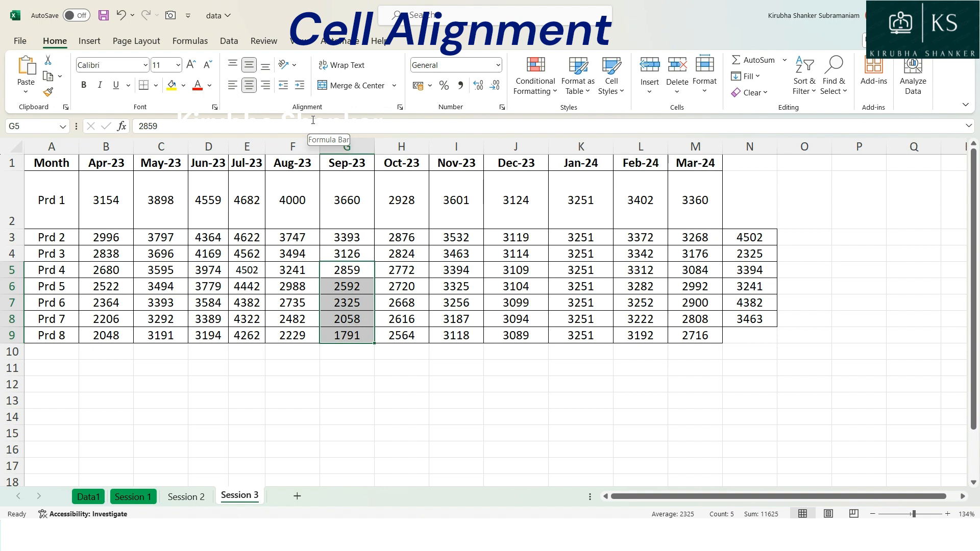
double_click(334, 269)
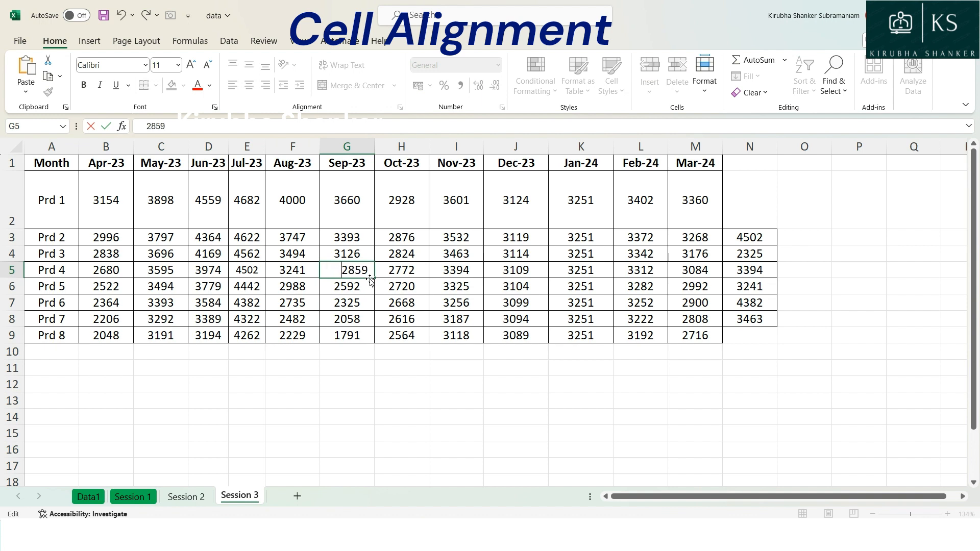
click(376, 289)
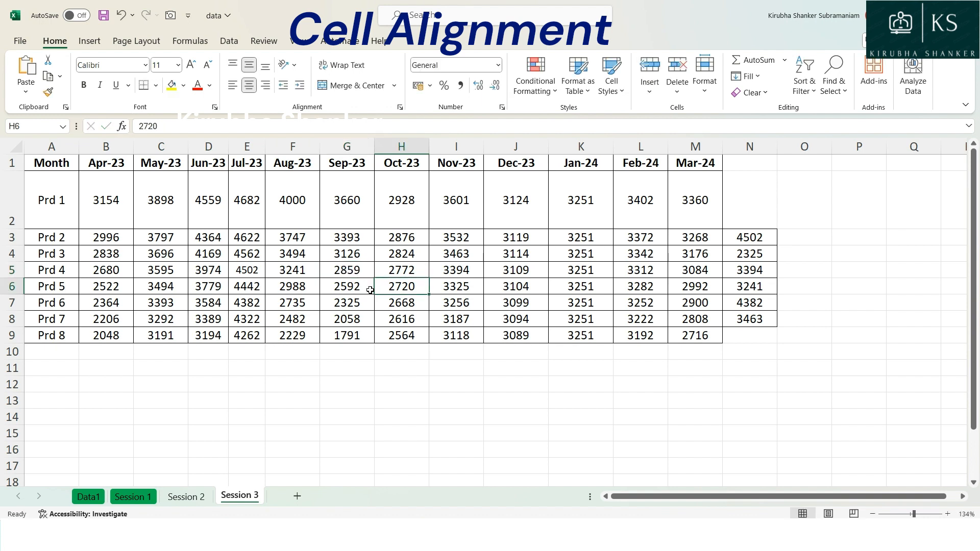
Increase the indent of the Sep-23 values in G5:G9 by three levels and widen column G slightly.
click(334, 277)
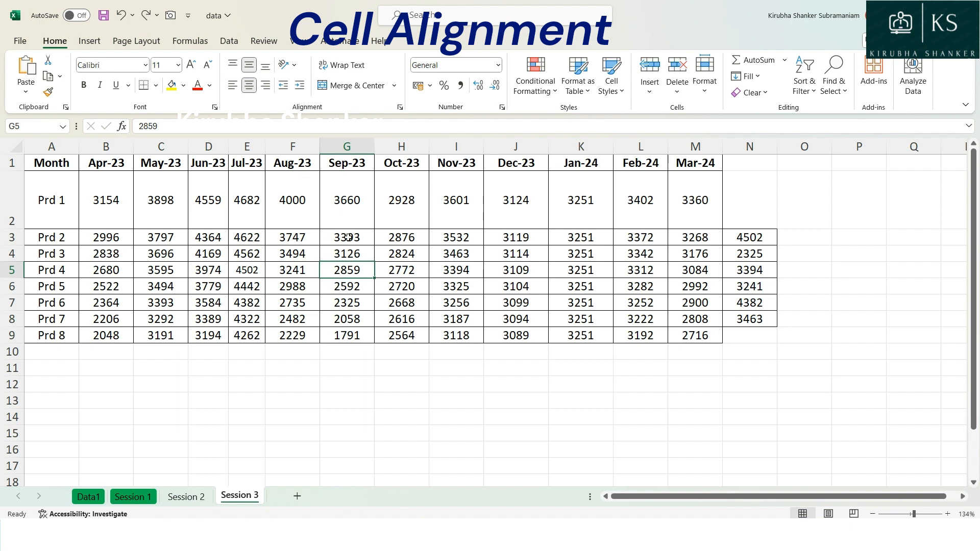
key(shift+Down)
key(shift+Down)
key(shift+Down)
key(shift+Down)
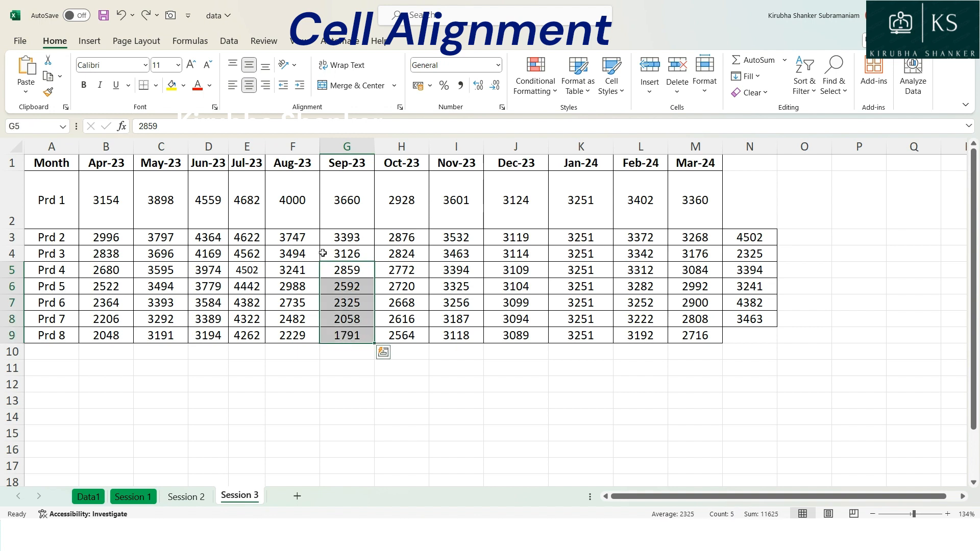
click(299, 87)
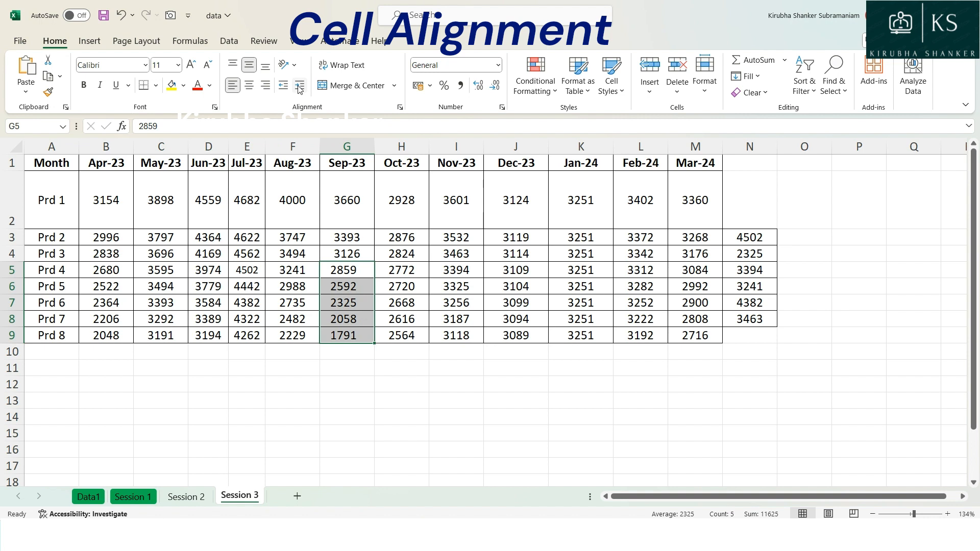
click(299, 87)
click(299, 88)
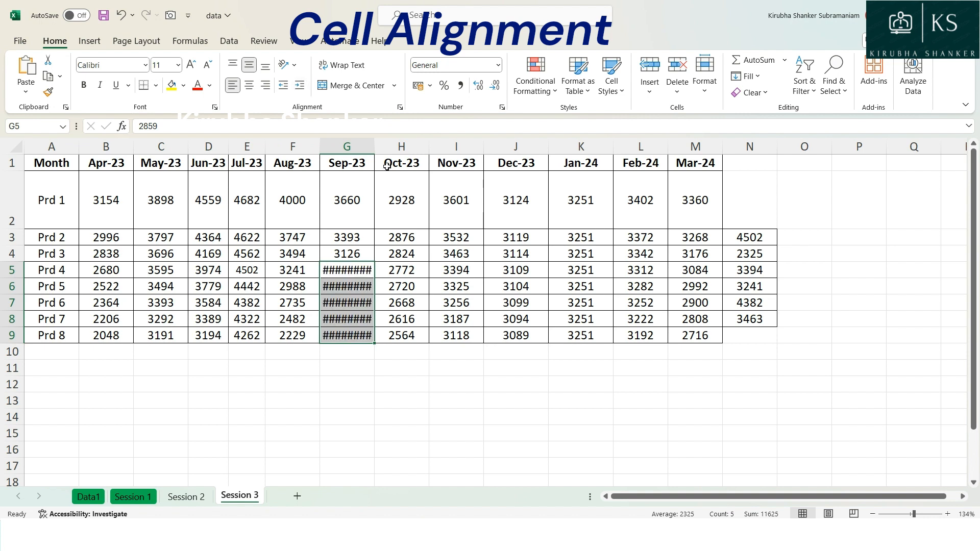
drag(374, 148, 376, 148)
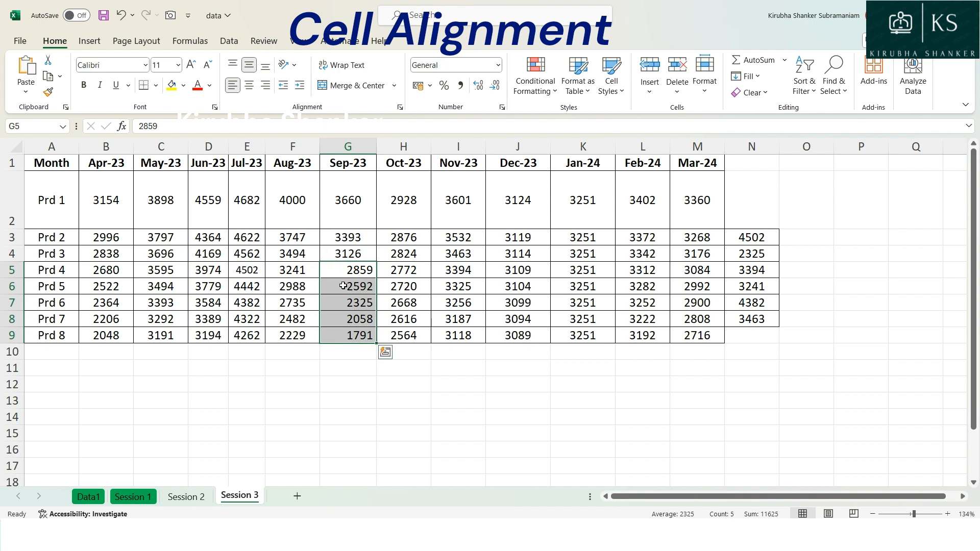
Remove the indent from the Sep-23 values in G5:G9 and center them horizontally.
click(283, 87)
click(284, 87)
click(284, 87)
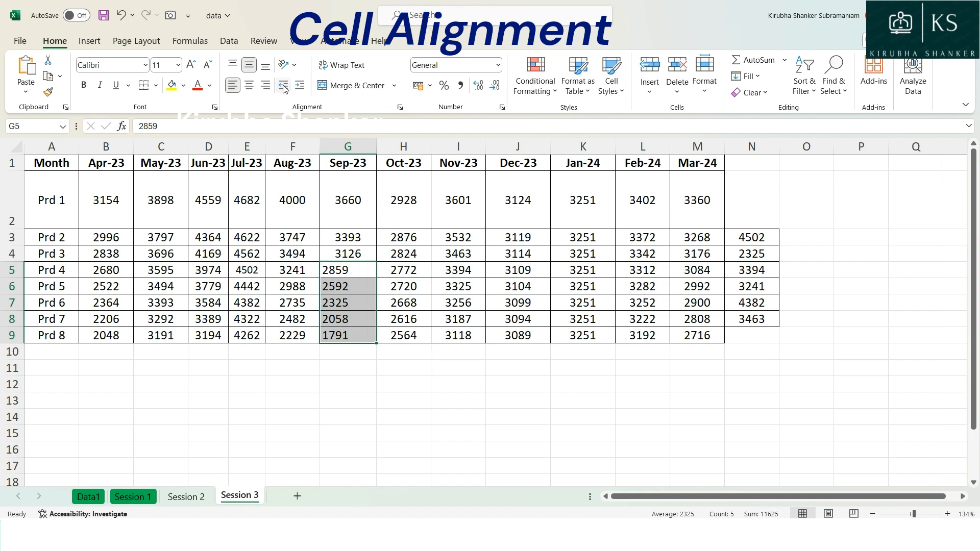
click(250, 87)
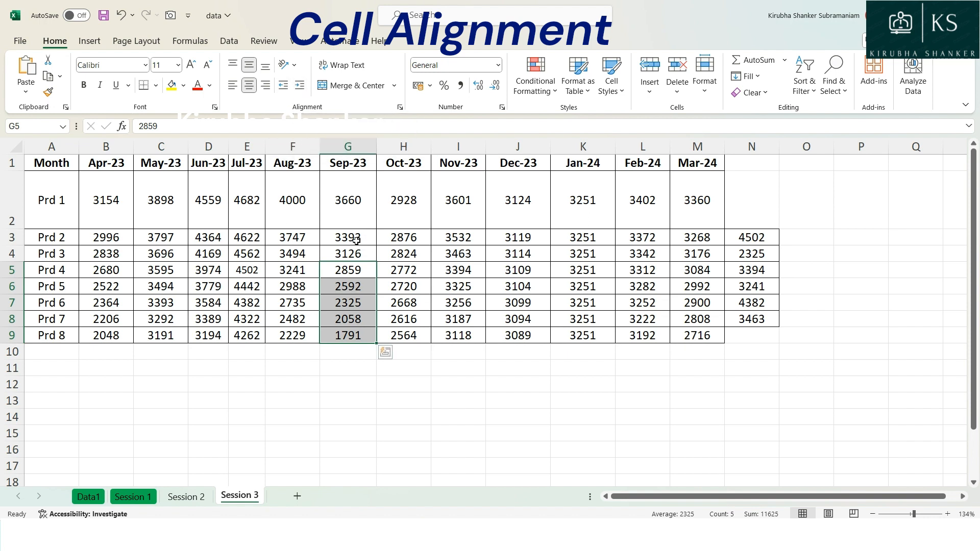
Angle the month headers in B1:M1 counterclockwise and switch their orientation to Angle Clockwise.
click(12, 163)
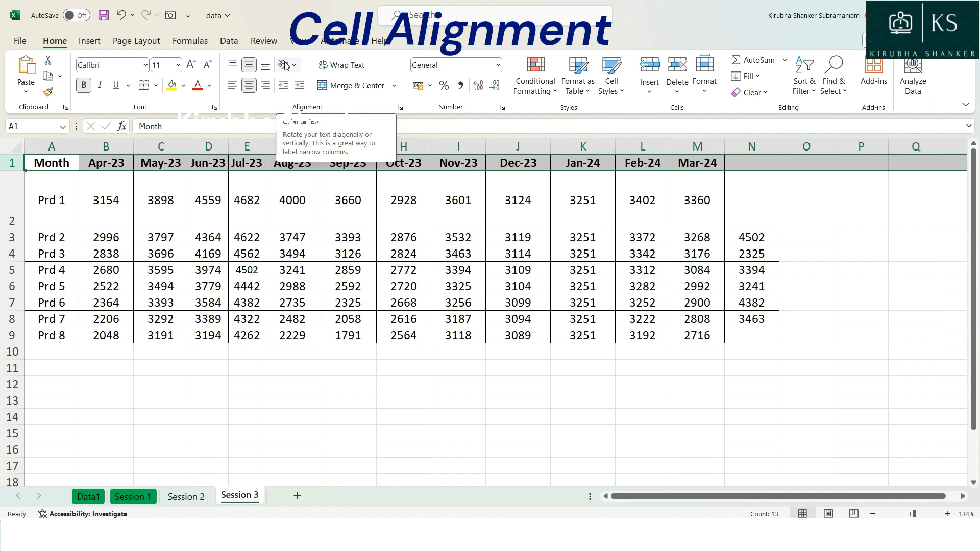
click(354, 185)
drag(354, 166, 246, 163)
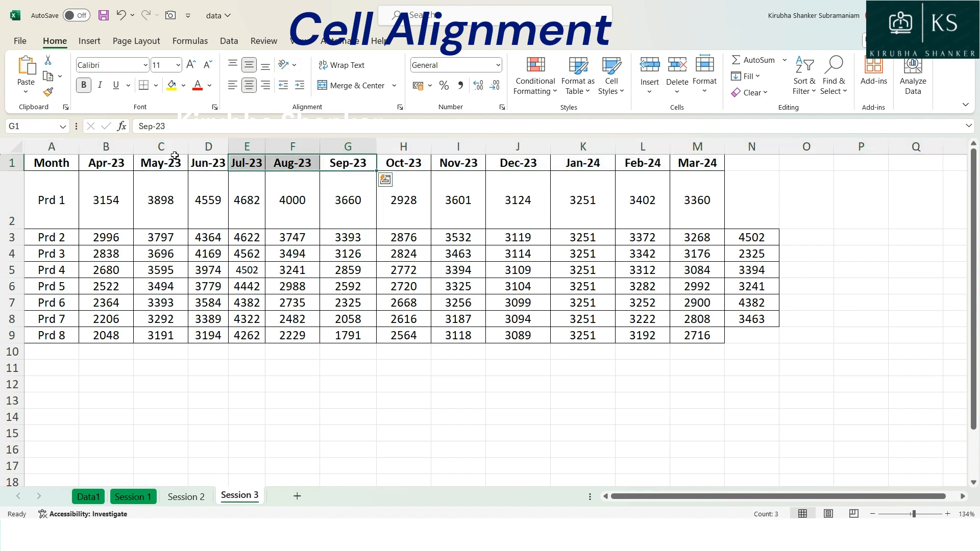
drag(109, 165, 697, 162)
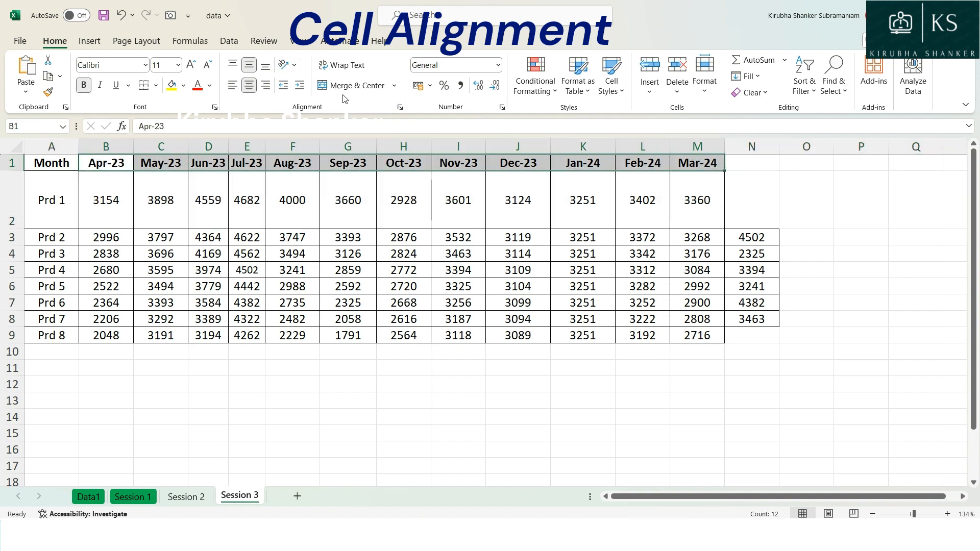
click(294, 66)
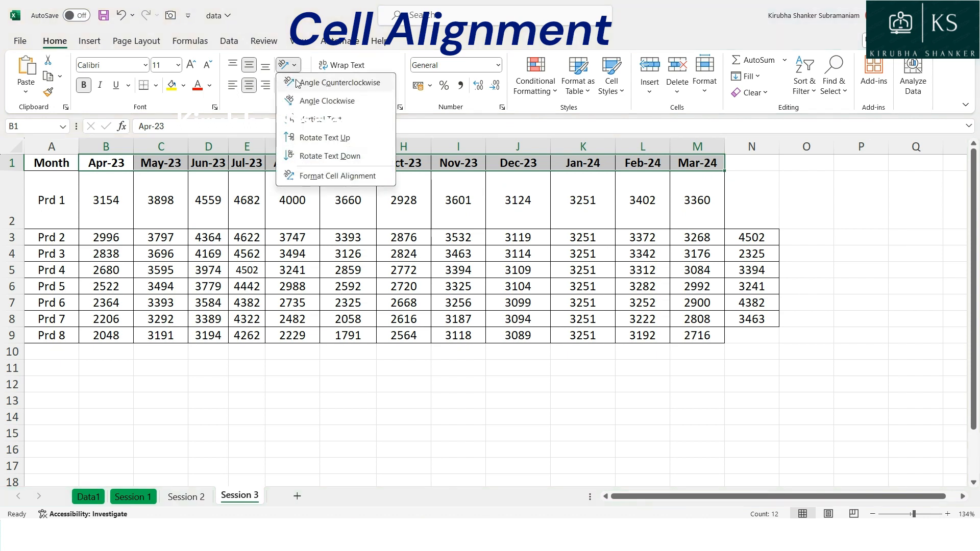
click(298, 83)
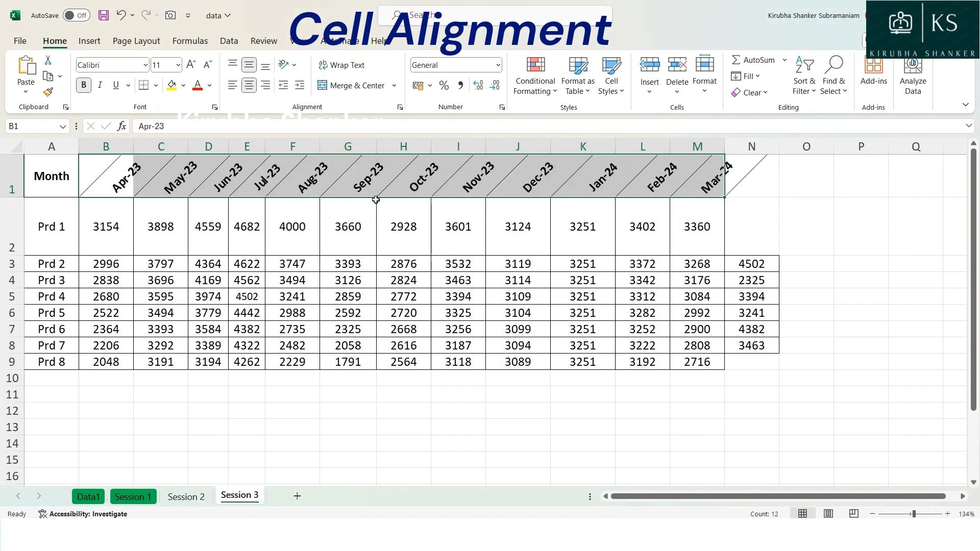
click(289, 64)
click(302, 104)
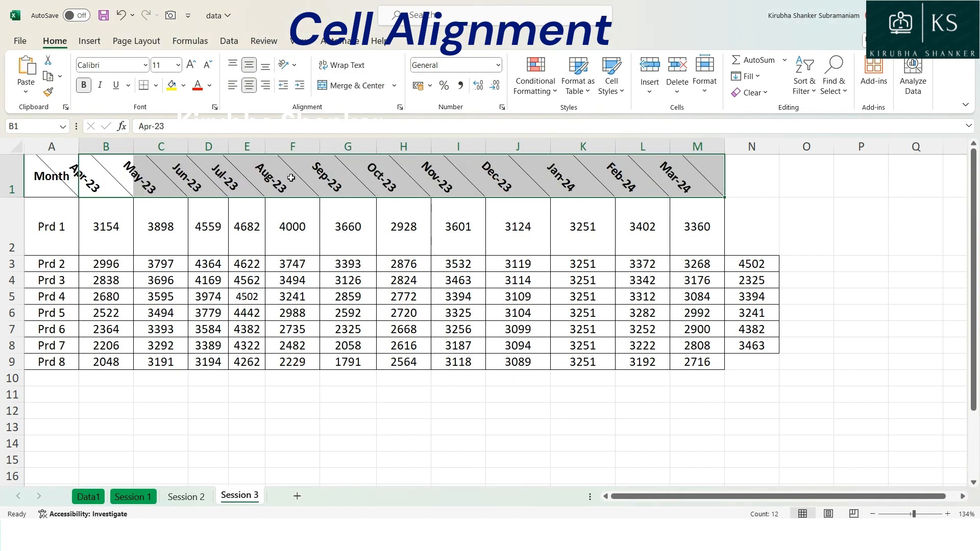
Switch the month headers in B1:M1 to Vertical Text, followed by Rotate Text Up.
click(296, 68)
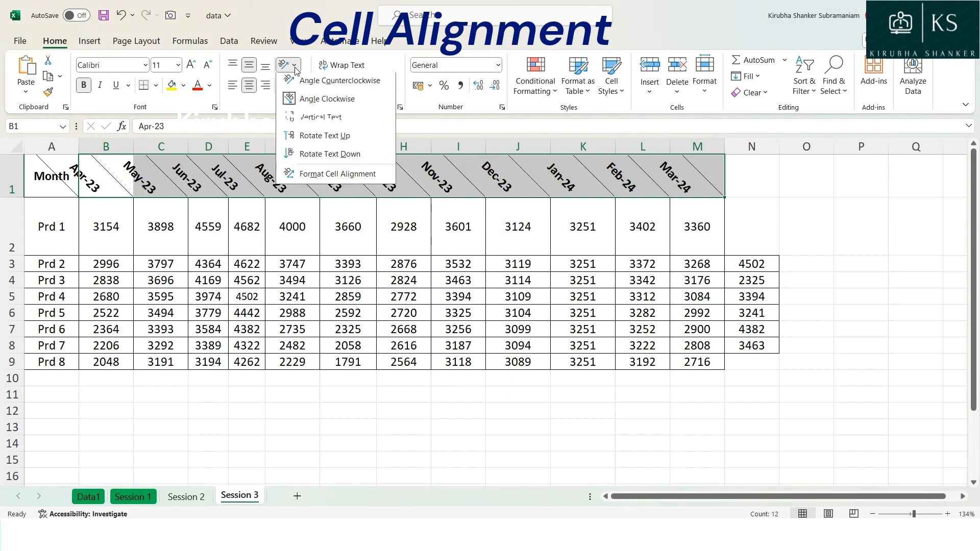
click(304, 123)
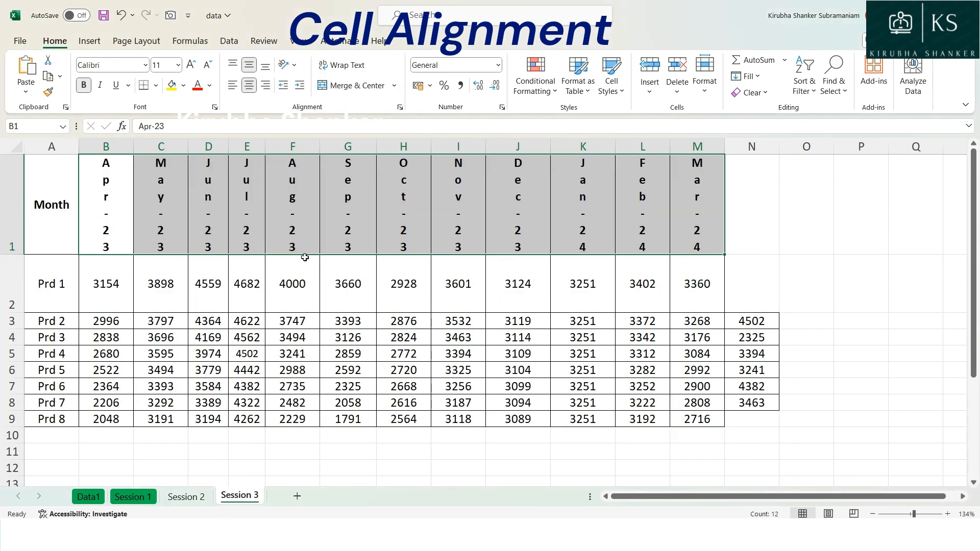
click(295, 67)
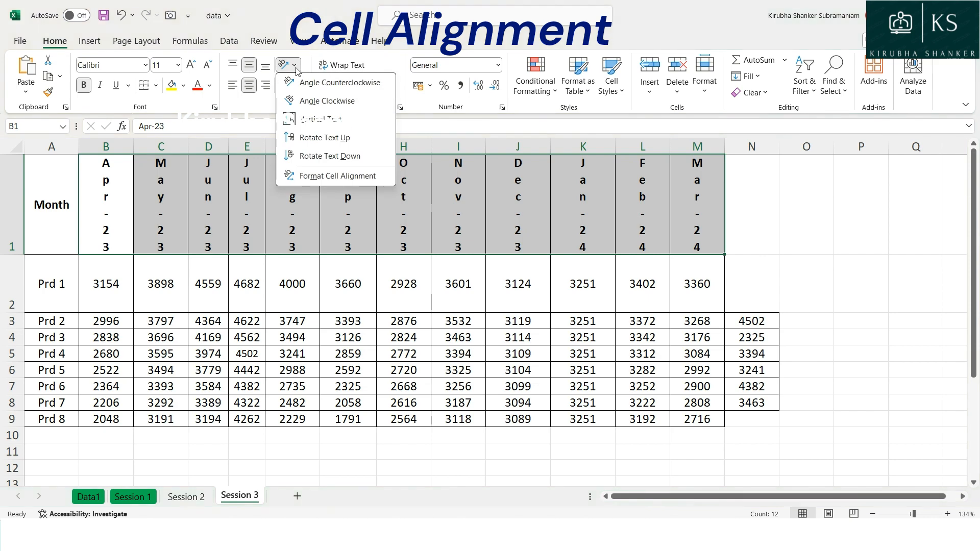
click(327, 138)
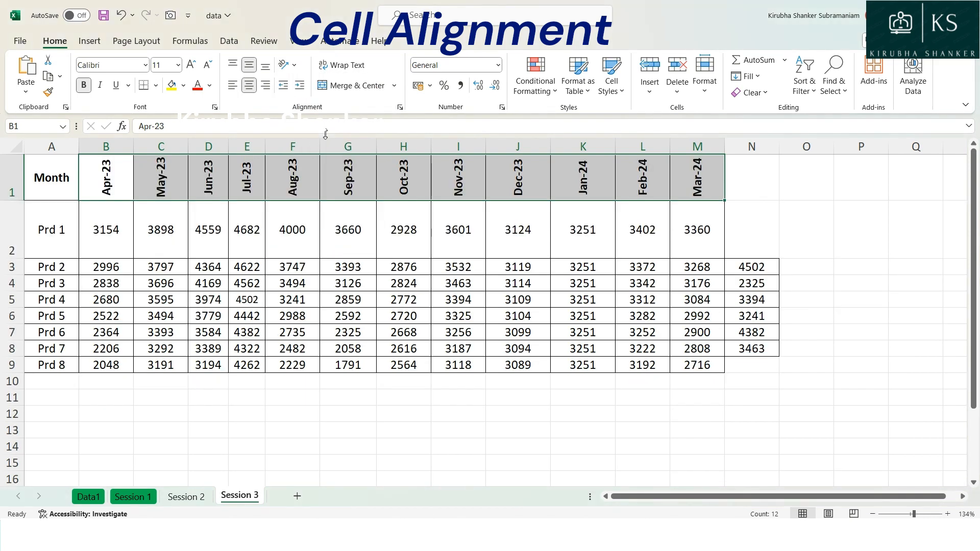
Try Rotate Text Down on the month headers in B1:M1 and return them to Rotate Text Up.
click(288, 65)
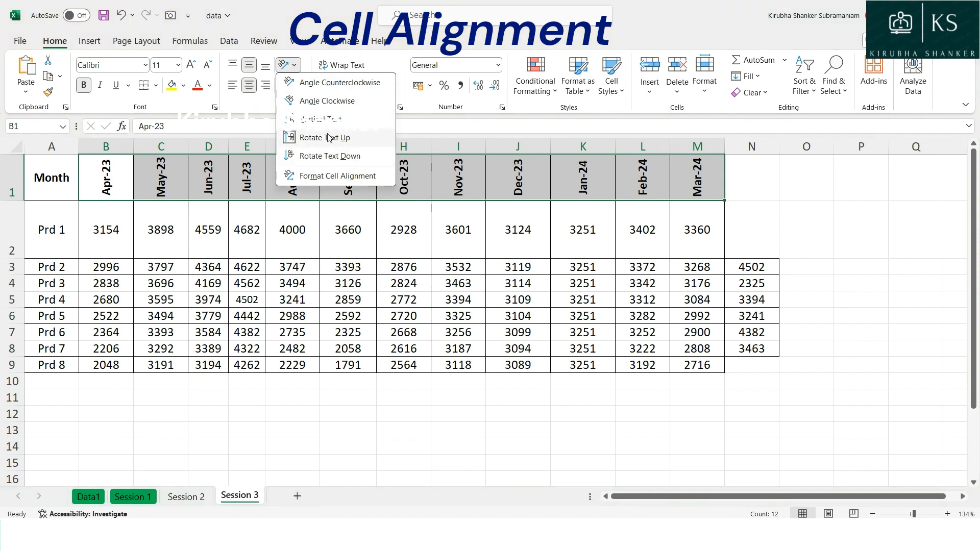
click(327, 157)
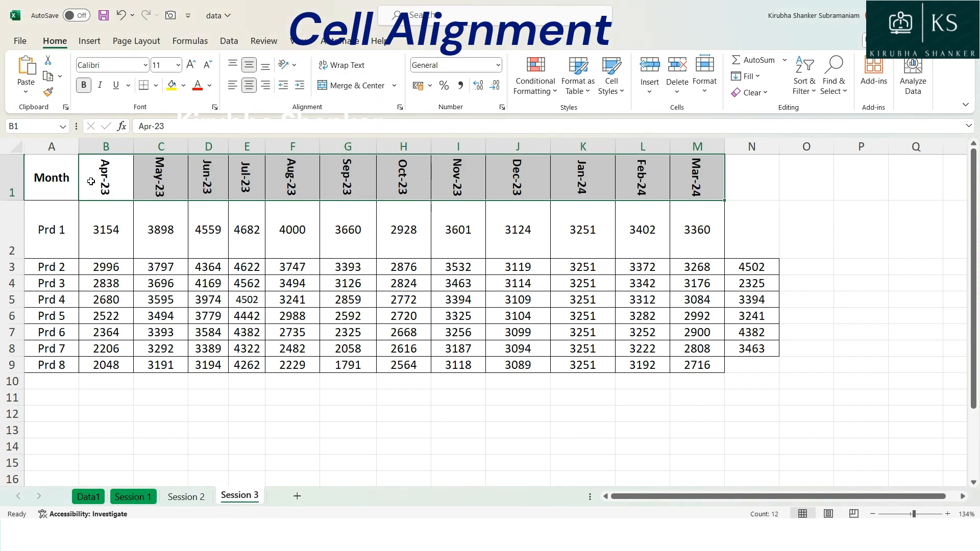
click(288, 65)
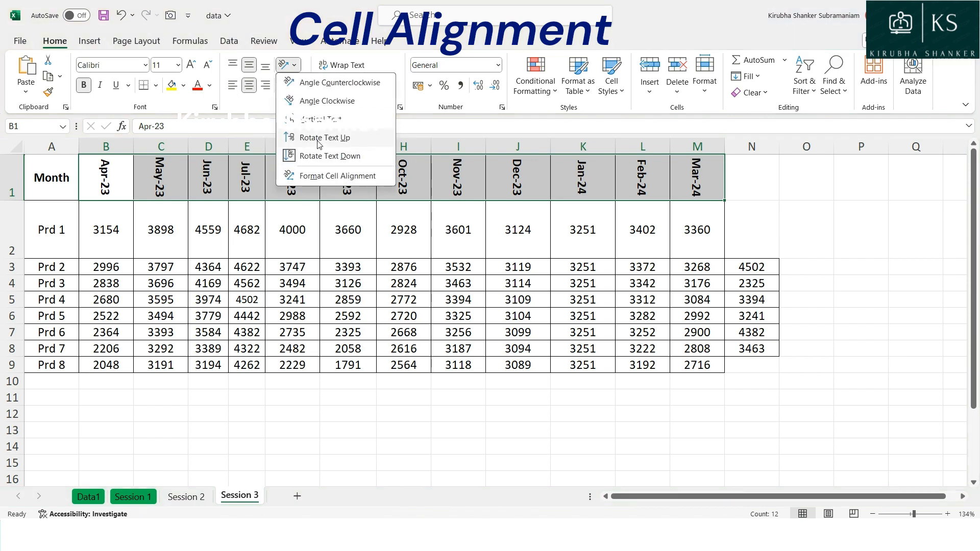
click(321, 138)
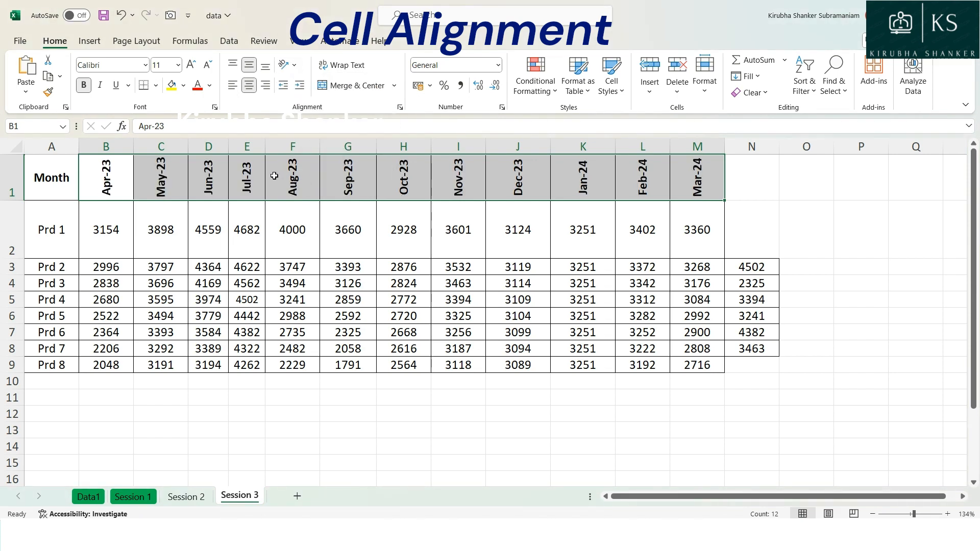
AutoFit the width of all columns on the sheet to their contents.
click(15, 148)
double_click(79, 147)
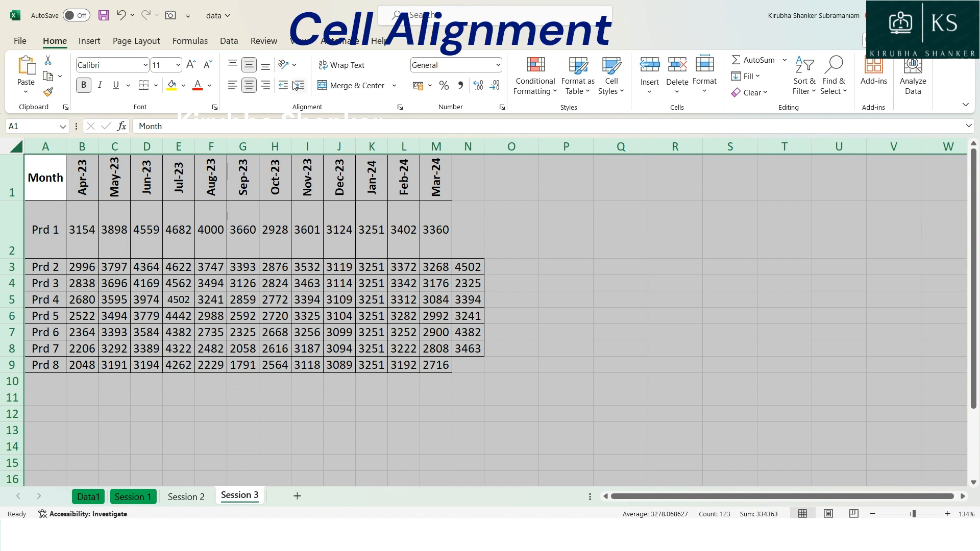
click(346, 241)
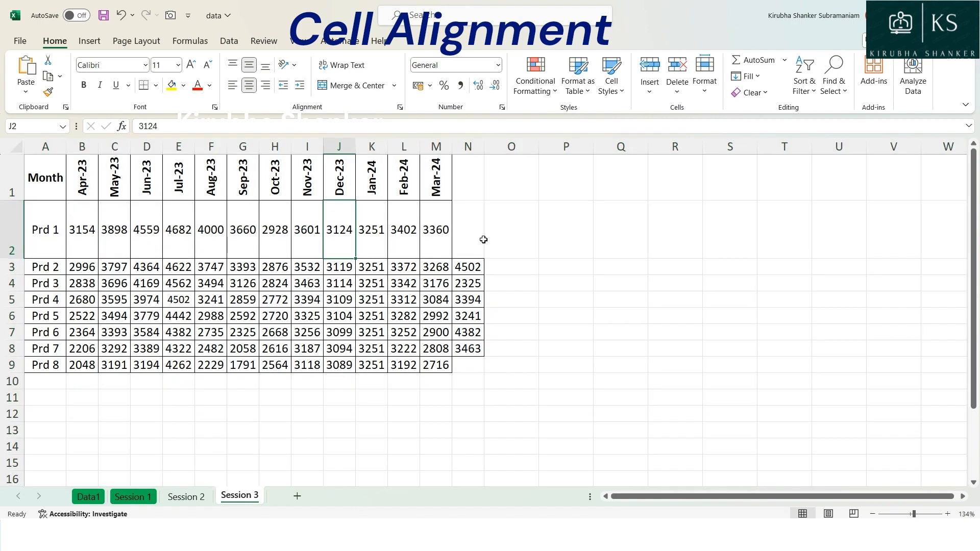
Enter the text "Alingments to the cell" in cell O2.
click(509, 238)
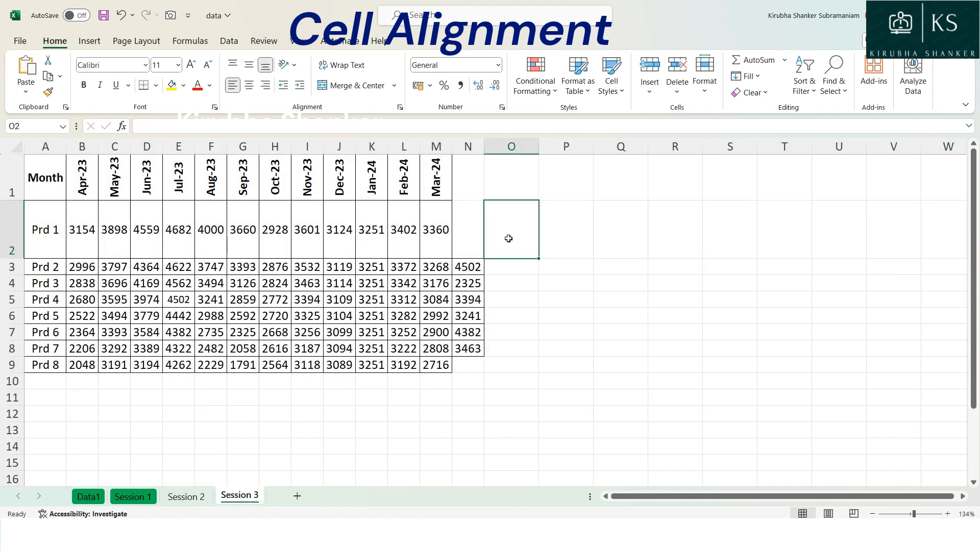
text(Alingmen)
key(BackSpace)
key(BackSpace)
key(BackSpace)
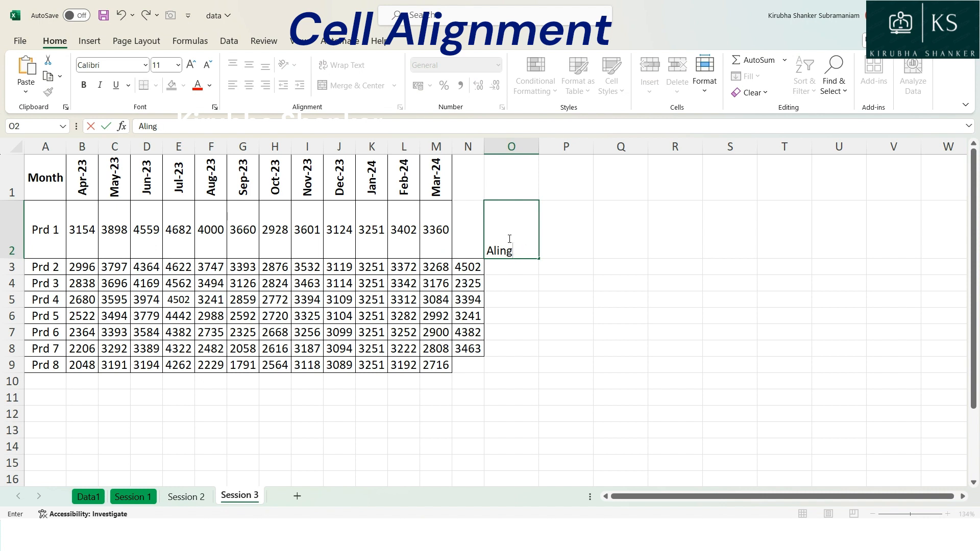
text(ments to the cell)
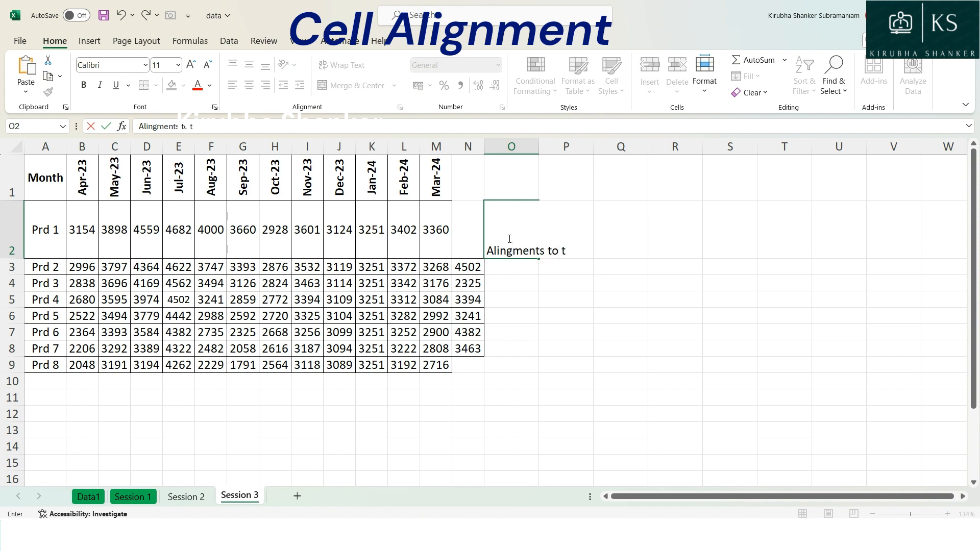
key(Return)
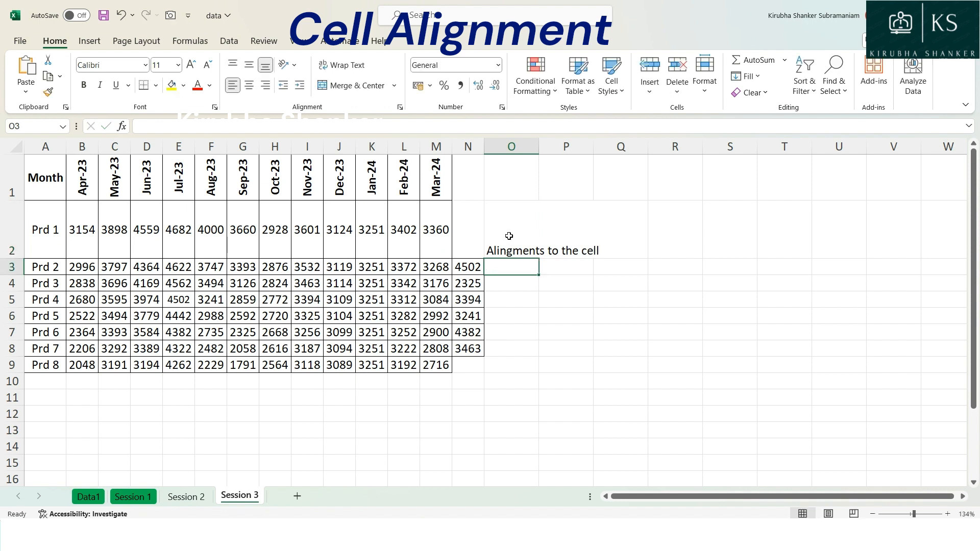
Middle-align the text in cell O2 vertically and wrap it within the cell.
click(509, 235)
click(249, 65)
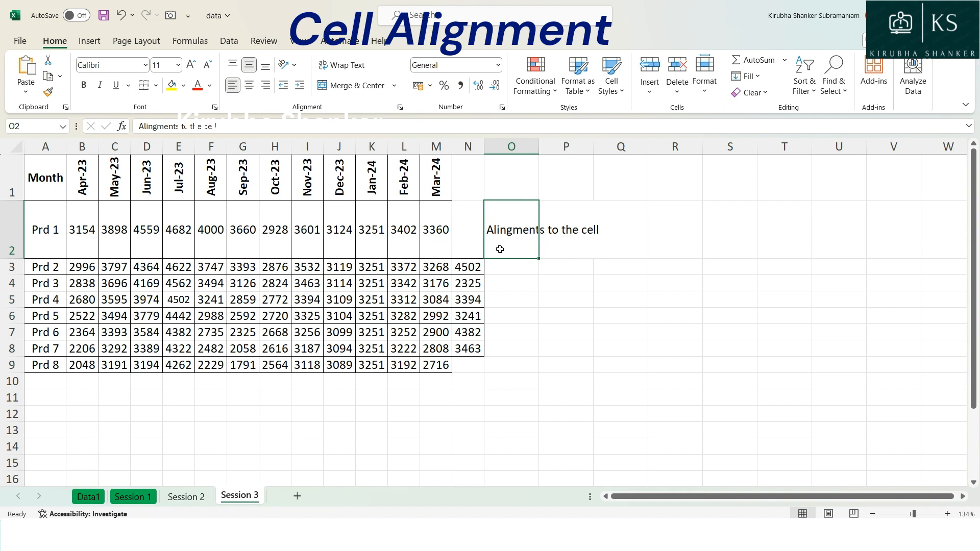
click(345, 67)
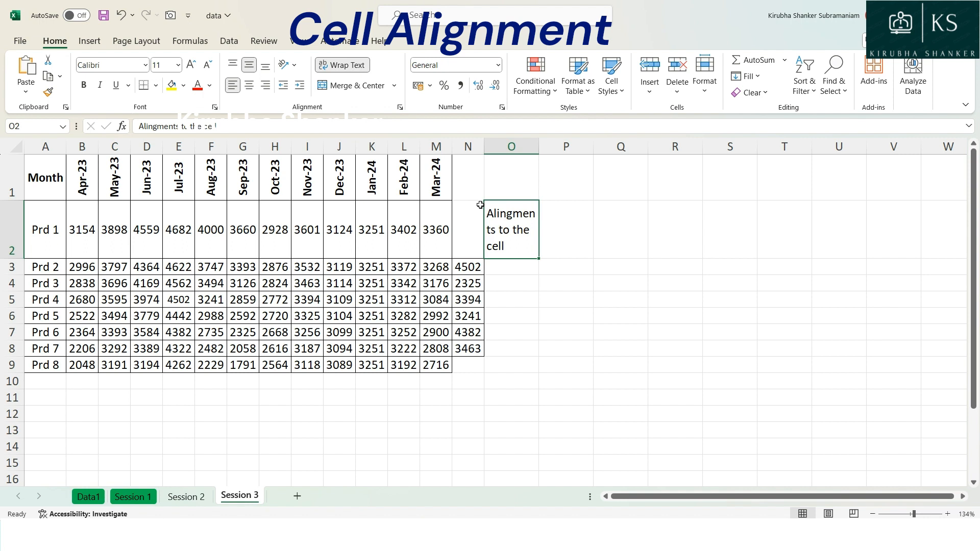
Enter the text "Test 1" in cell P2.
click(569, 240)
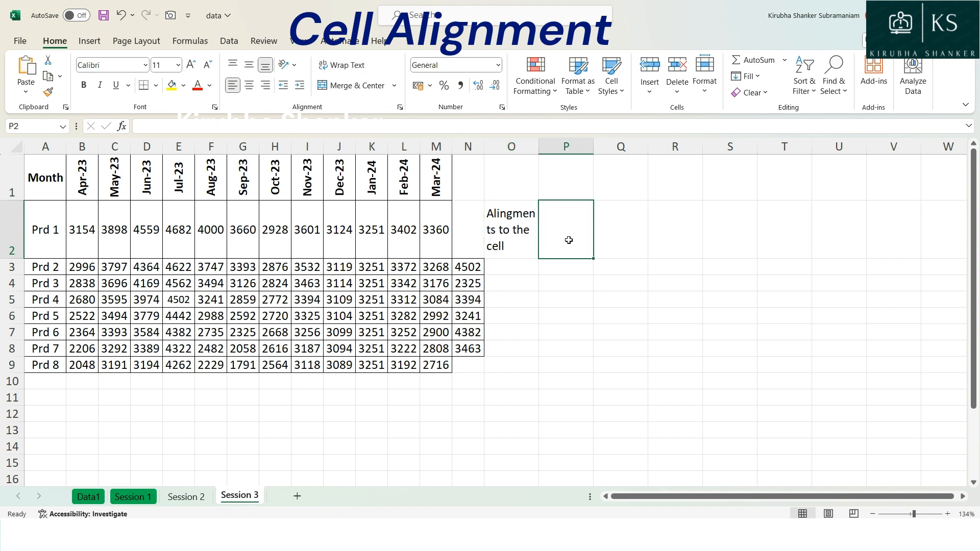
text(Te)
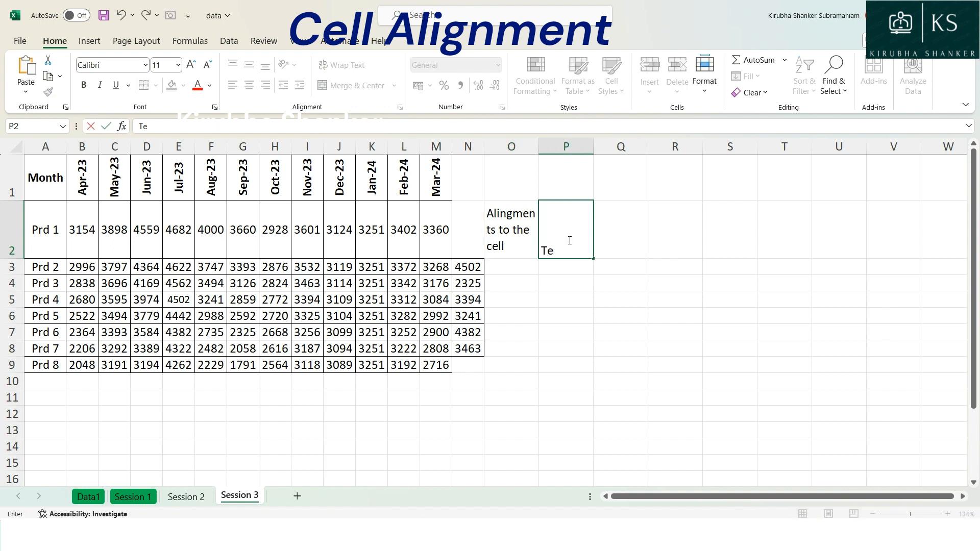
text(st 1)
key(Tab)
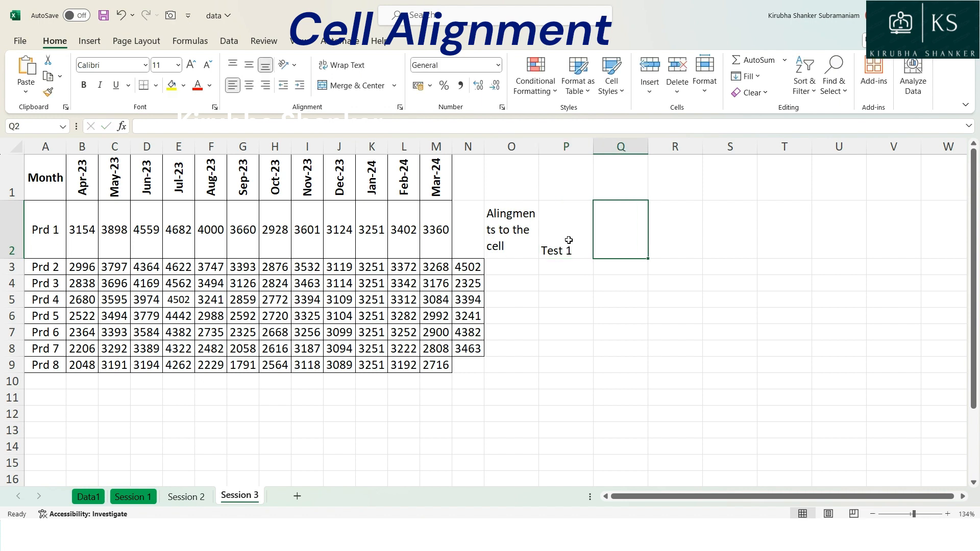
Enter the text "Test2 for the Segment 1" in cell Q2.
text(Test2 fo)
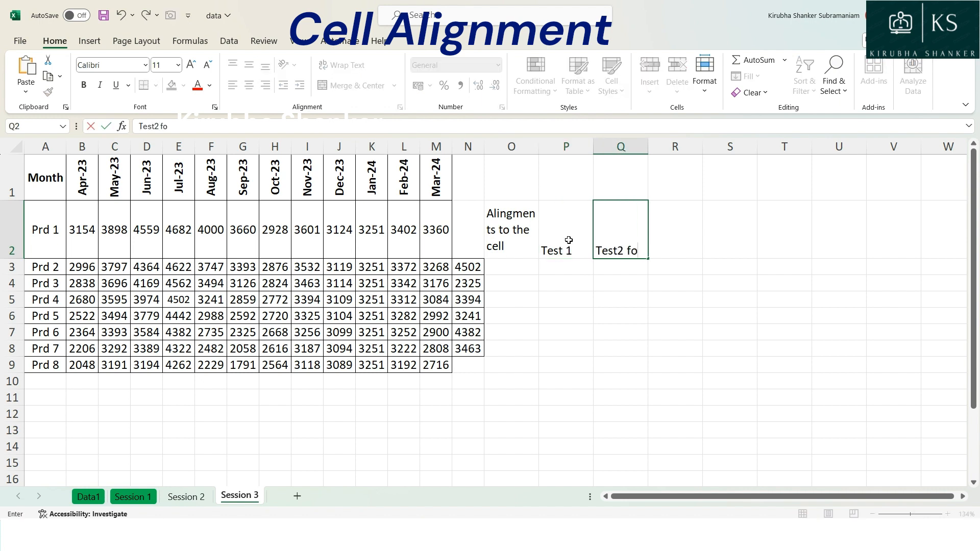
text(r the Sengen)
key(BackSpace)
key(BackSpace)
key(BackSpace)
text(eme)
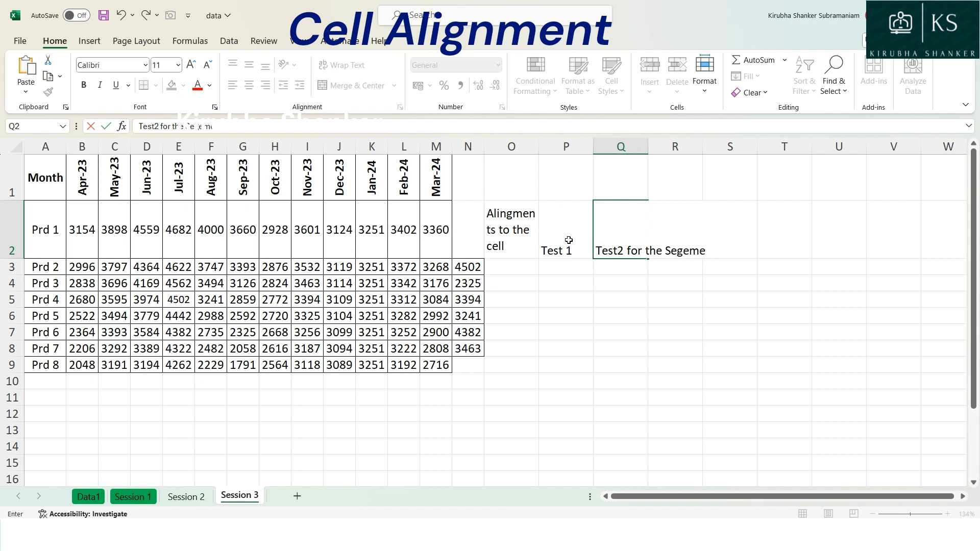
key(BackSpace)
key(BackSpace)
key(BackSpace)
text(men)
key(Return)
Copy the text of cell Q2 into cell P2, replacing its content, and end copy mode.
click(622, 234)
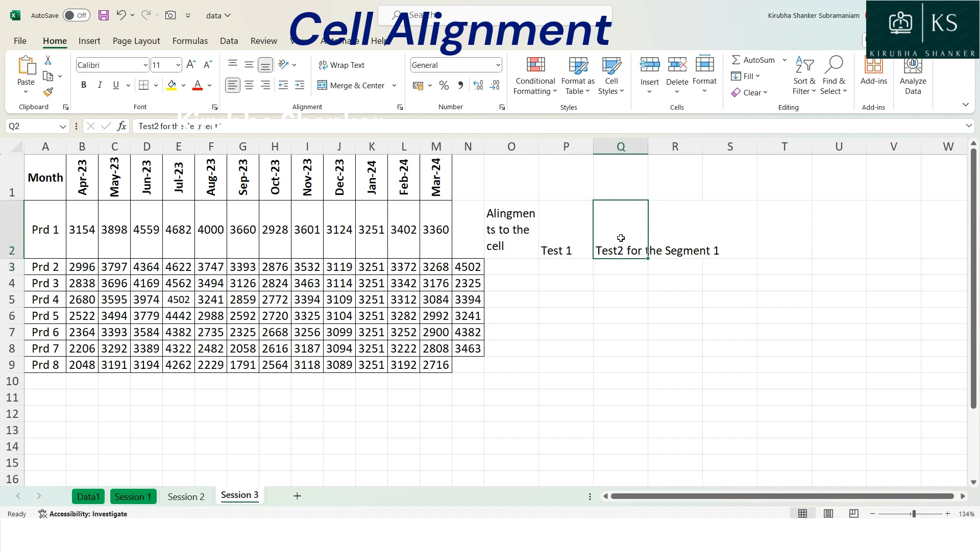
click(574, 236)
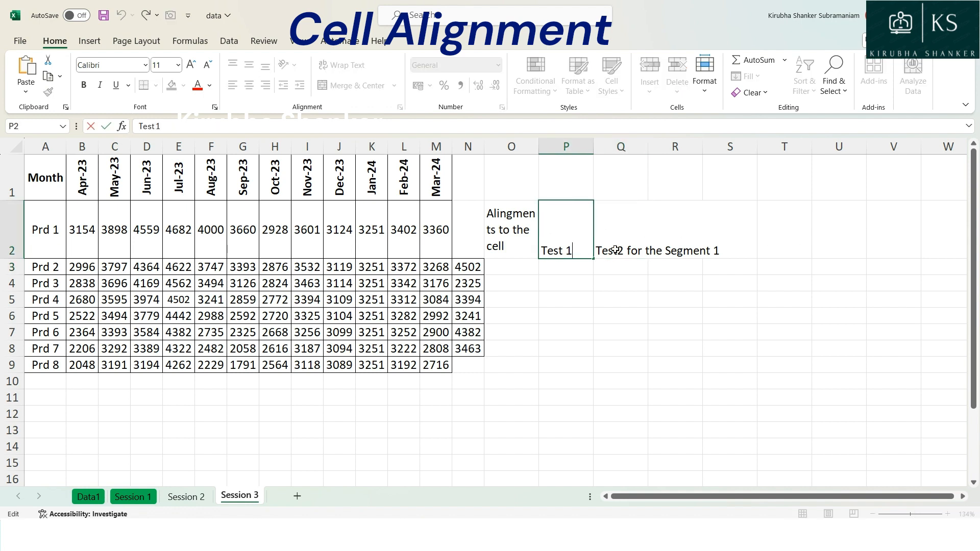
click(597, 248)
key(ctrl+c)
click(587, 247)
key(ctrl+v)
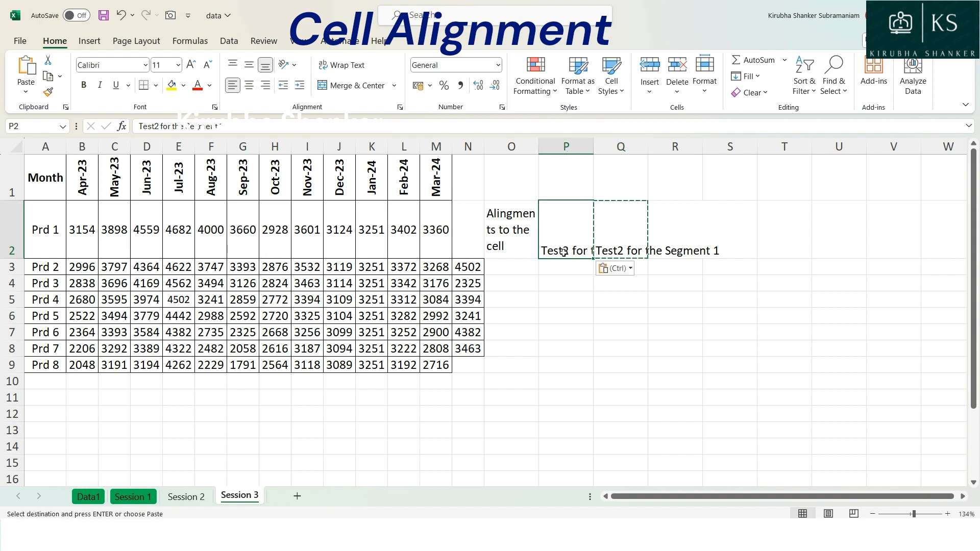
click(582, 315)
click(608, 306)
click(669, 267)
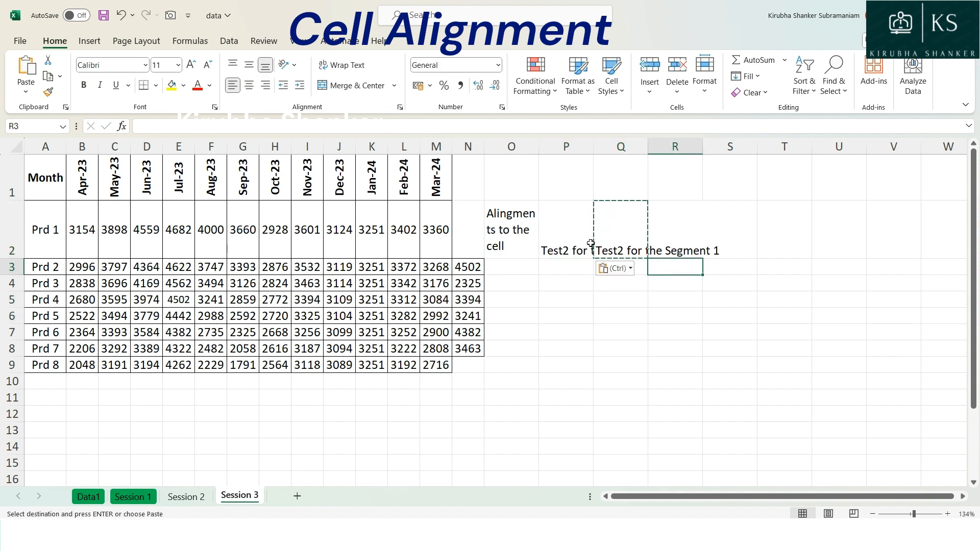
drag(588, 243, 657, 246)
click(658, 301)
key(Escape)
click(619, 318)
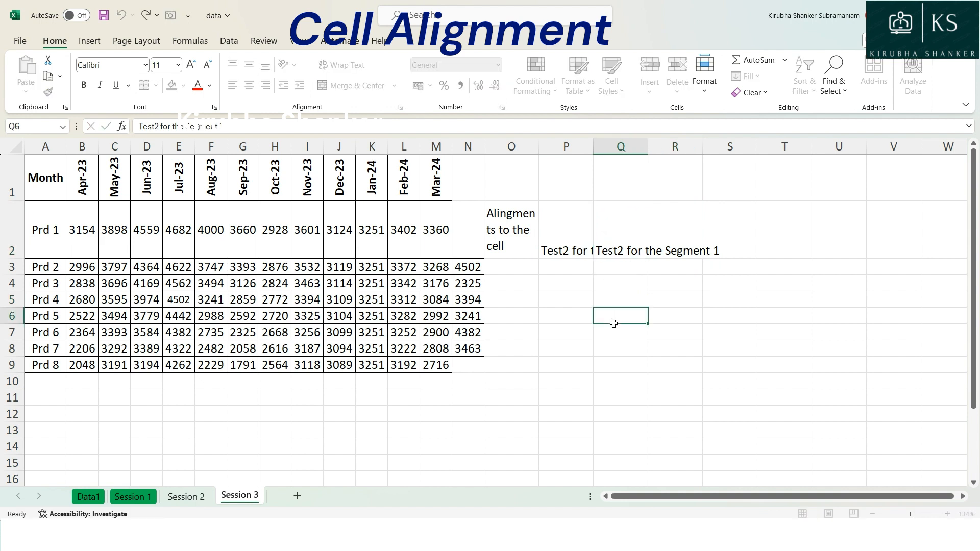
Wrap the text in P2:Q2 with row 2's height auto-fitted, and widen column P slightly.
drag(556, 241, 623, 241)
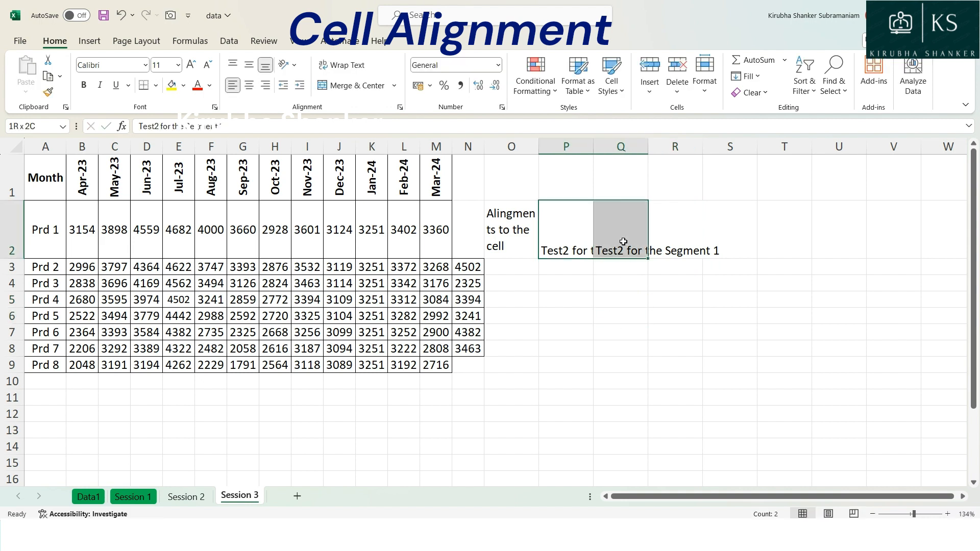
click(342, 65)
double_click(12, 258)
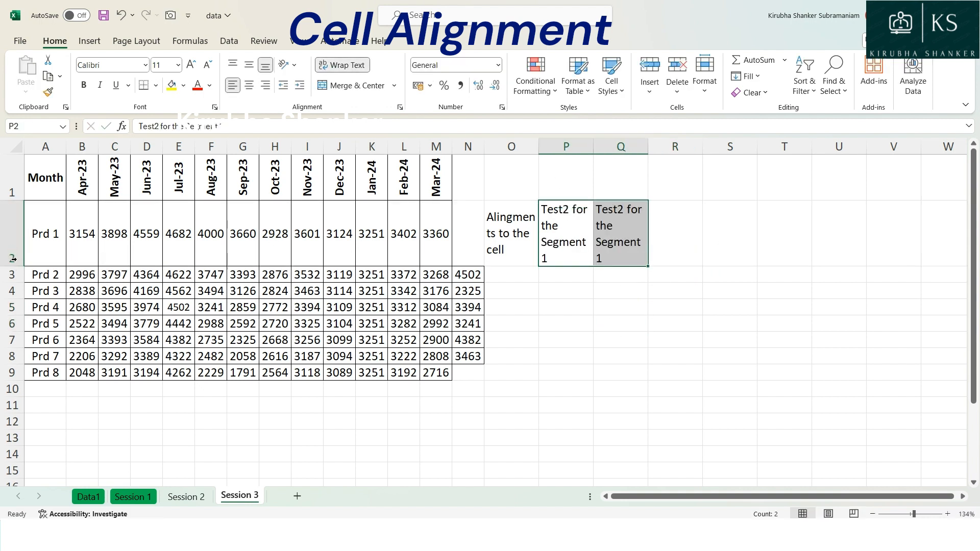
drag(589, 152, 602, 152)
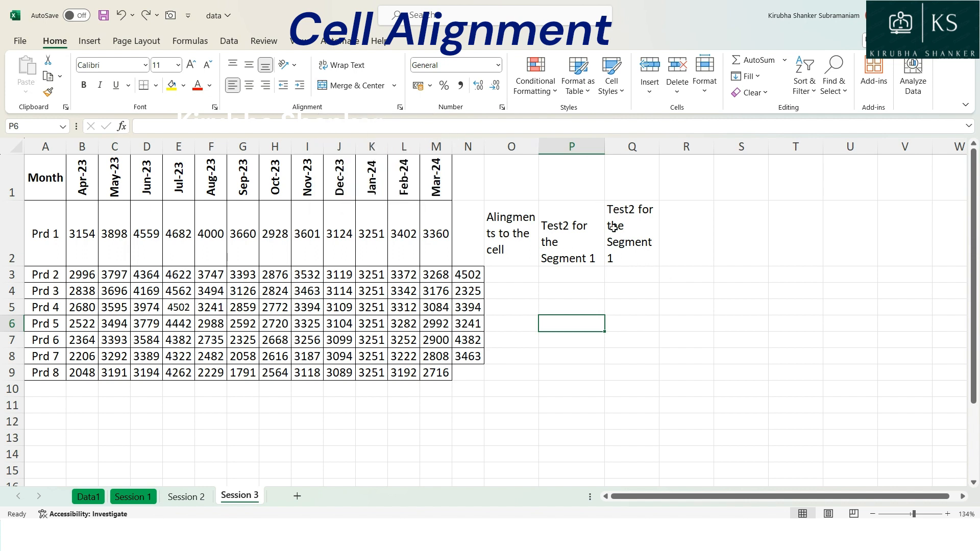
drag(578, 237, 622, 235)
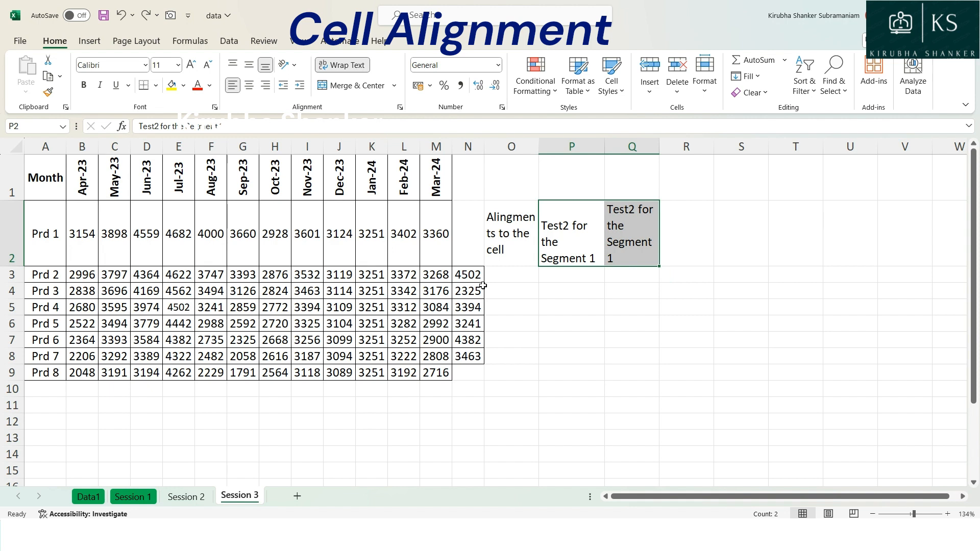
Enter the text "Test case 1 for the alignment" in cell O4.
drag(495, 292, 503, 338)
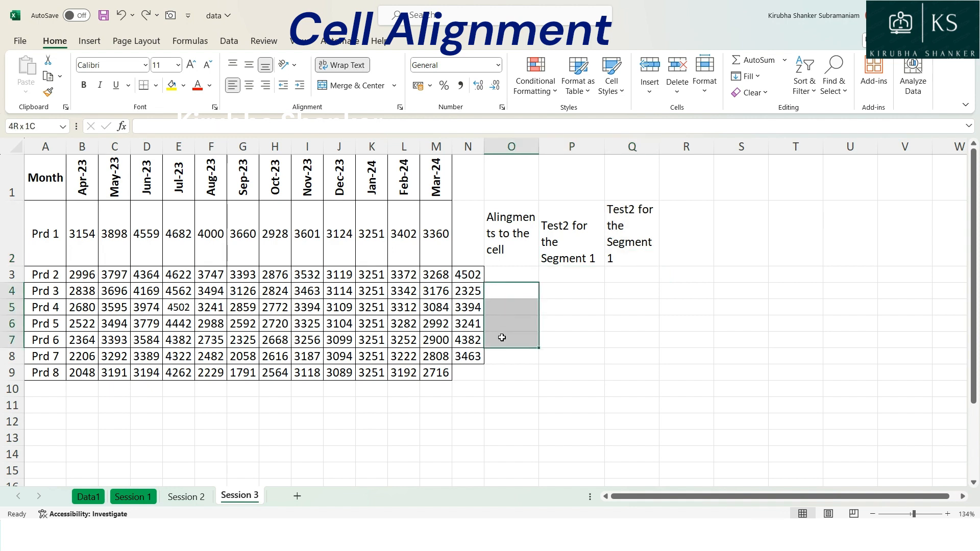
click(516, 289)
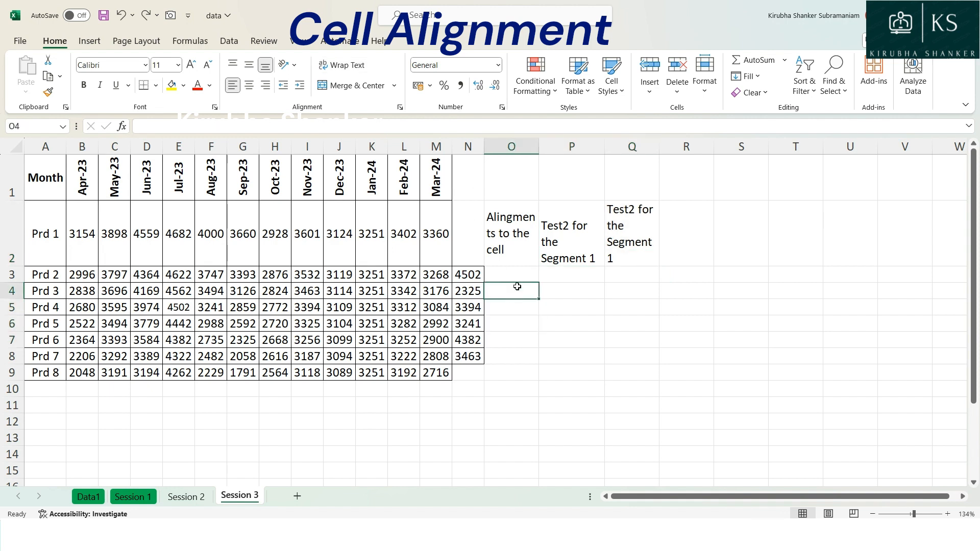
text(Test case)
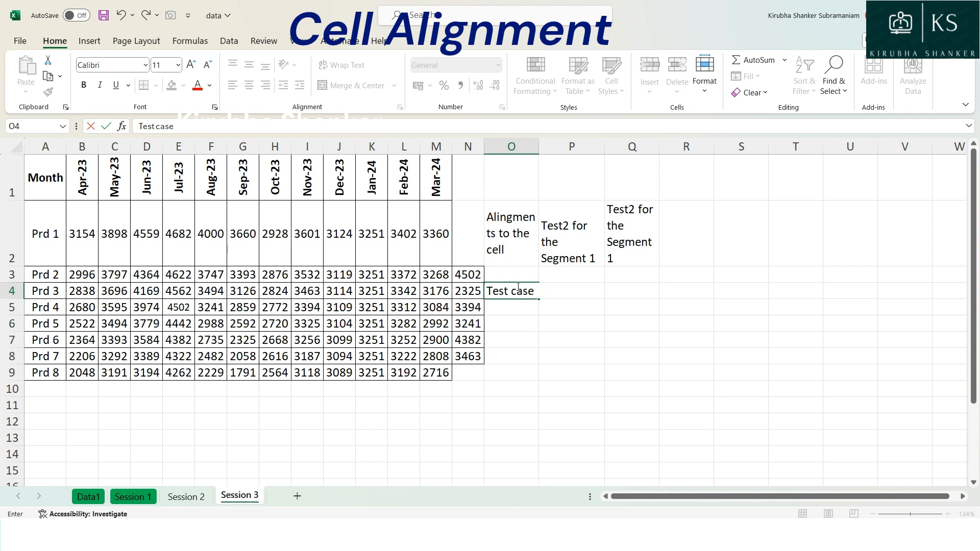
text( 1 for the alignment)
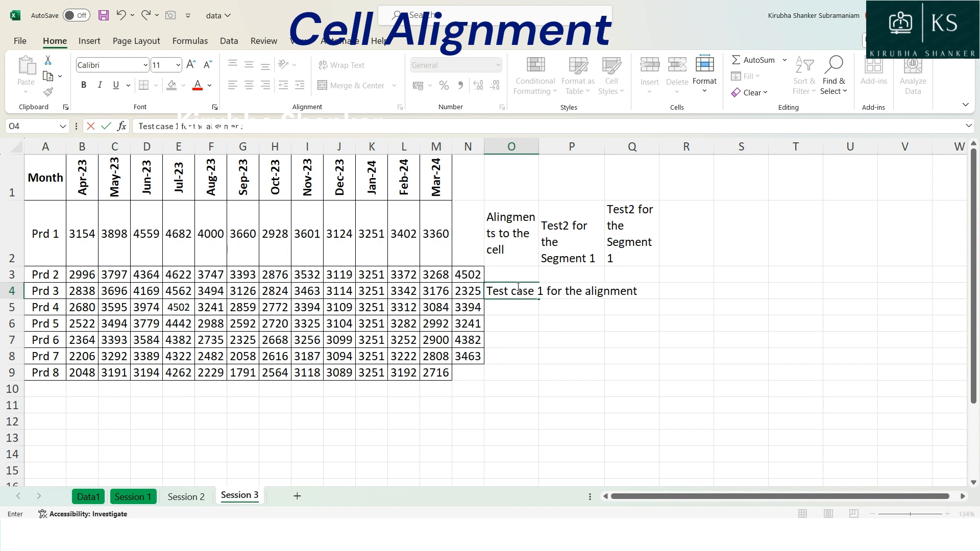
key(Return)
Copy the text of cell O4 into O5:O7, end copy mode, and auto-fit column O to its text.
click(513, 292)
key(ctrl+c)
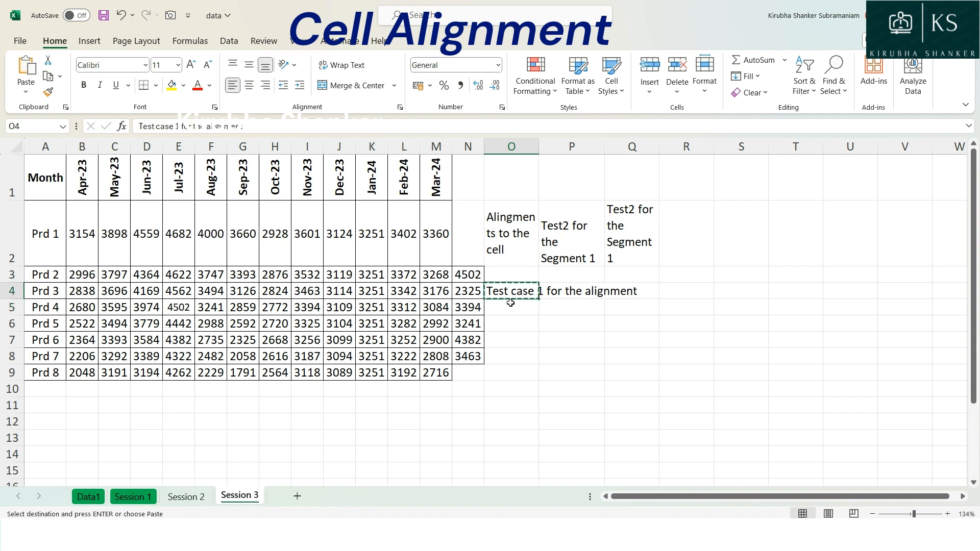
click(511, 303)
key(ctrl+v)
click(503, 327)
key(ctrl+v)
click(501, 339)
key(ctrl+v)
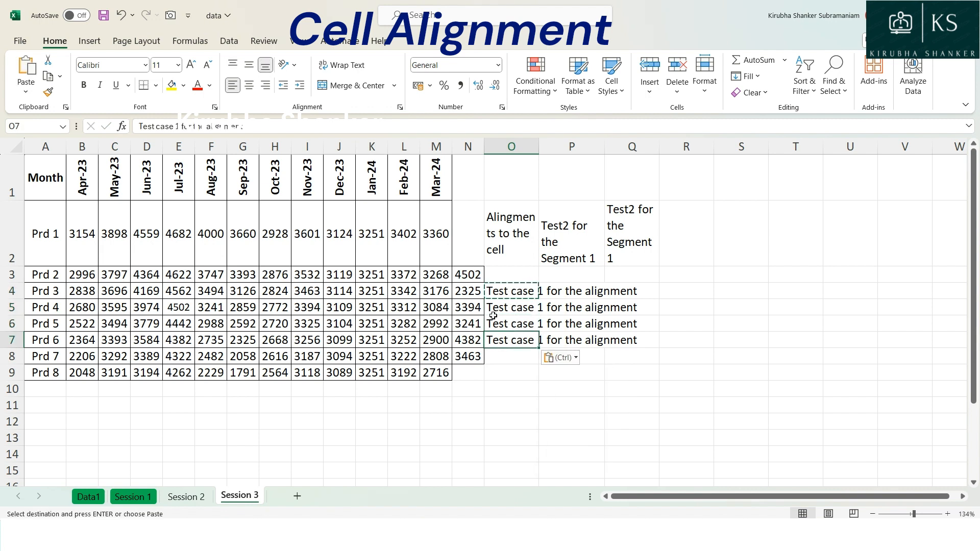
key(Escape)
drag(501, 292, 510, 340)
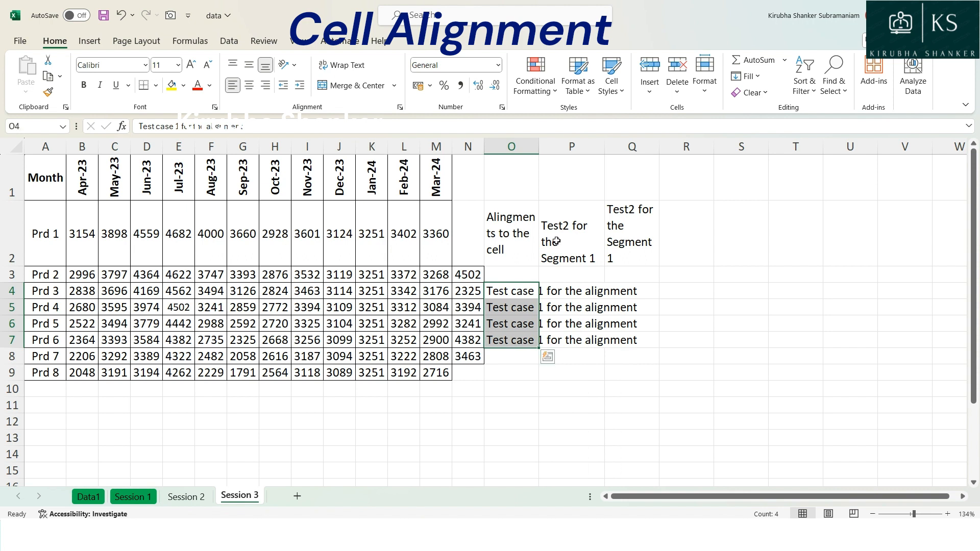
double_click(539, 146)
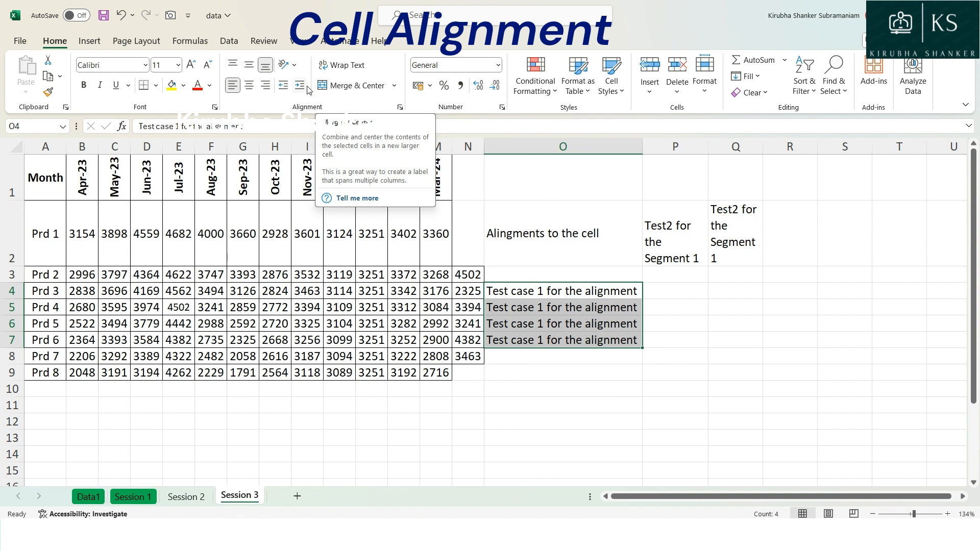
click(350, 85)
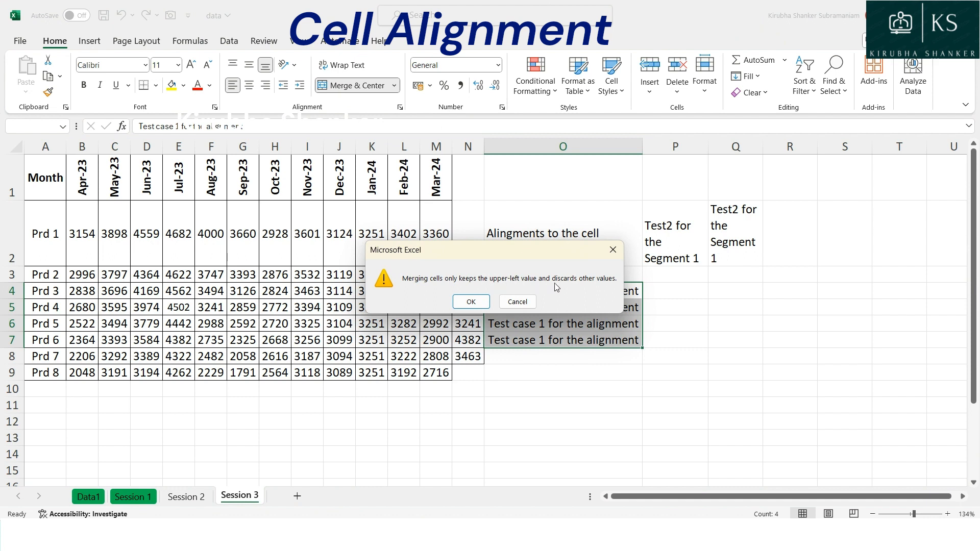
drag(552, 254, 736, 329)
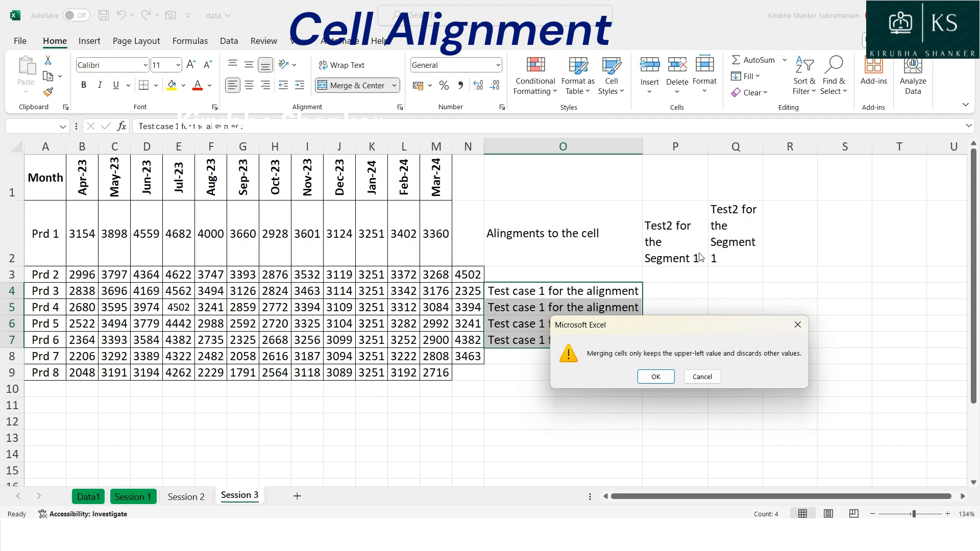
click(702, 377)
drag(674, 240, 876, 244)
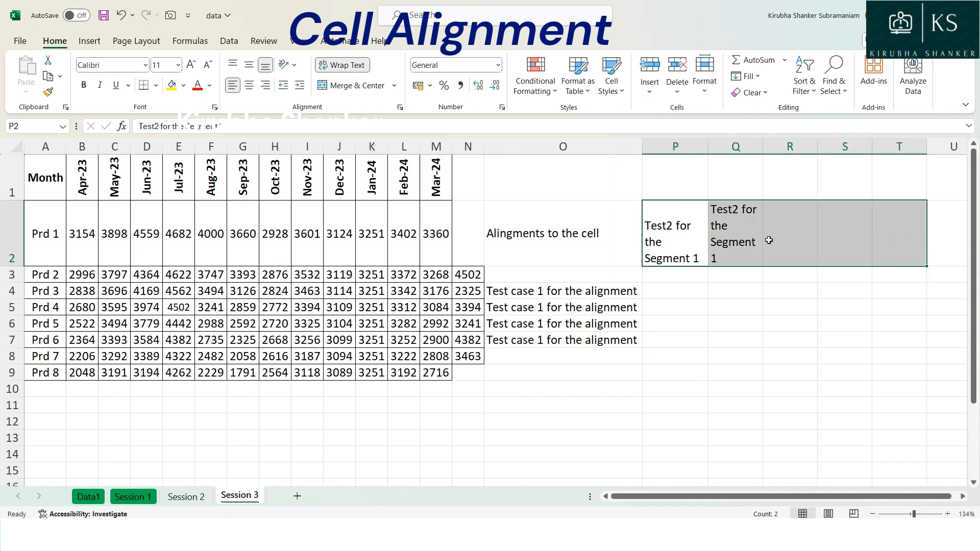
click(667, 225)
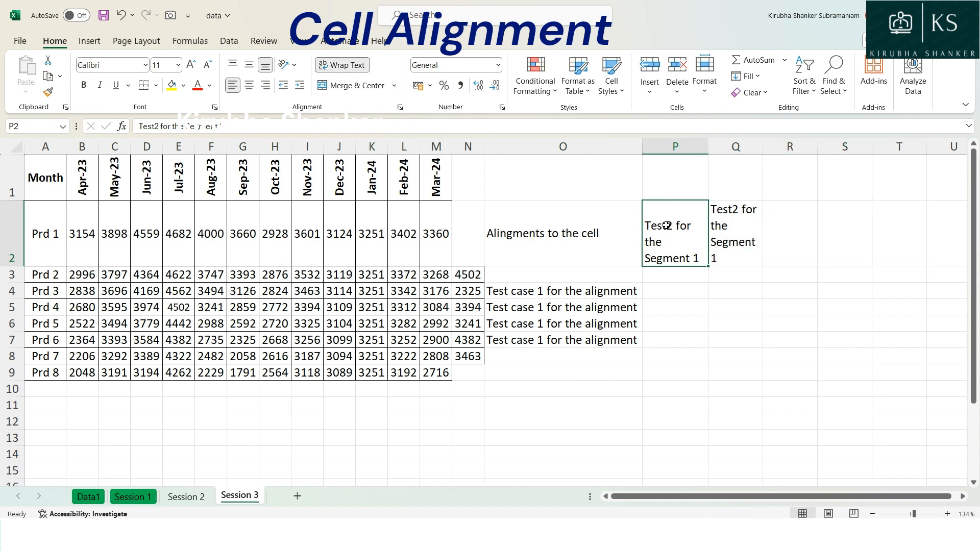
click(747, 240)
click(814, 241)
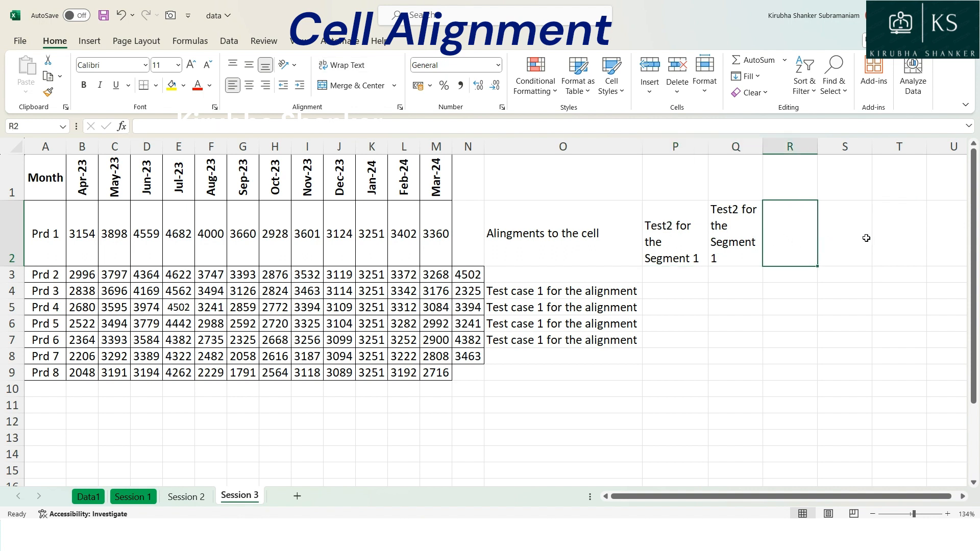
click(867, 239)
drag(689, 236, 745, 233)
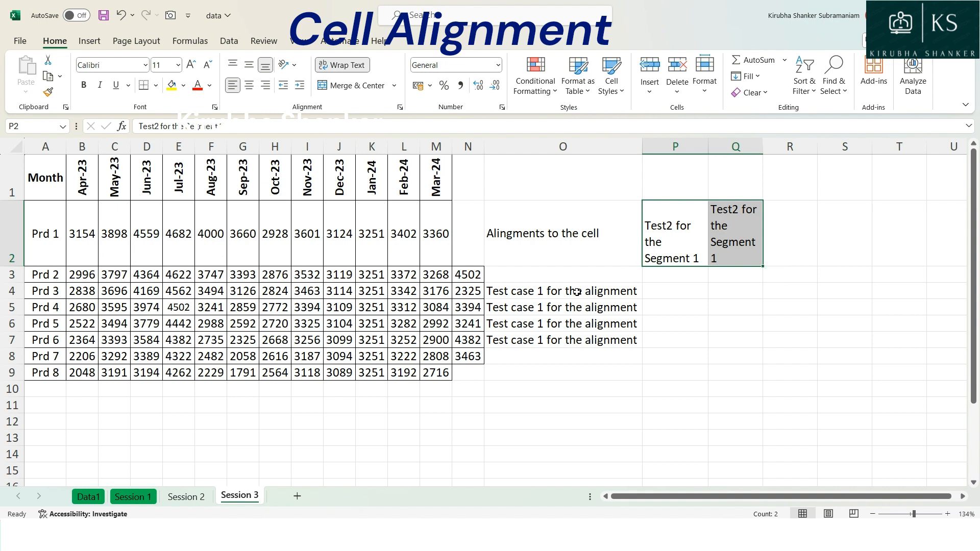
Merge and center cells O4:O7, keeping only the upper-left value, and middle-align the merged text vertically.
drag(577, 293, 577, 340)
drag(542, 290, 541, 336)
click(530, 291)
drag(530, 292, 536, 340)
click(355, 85)
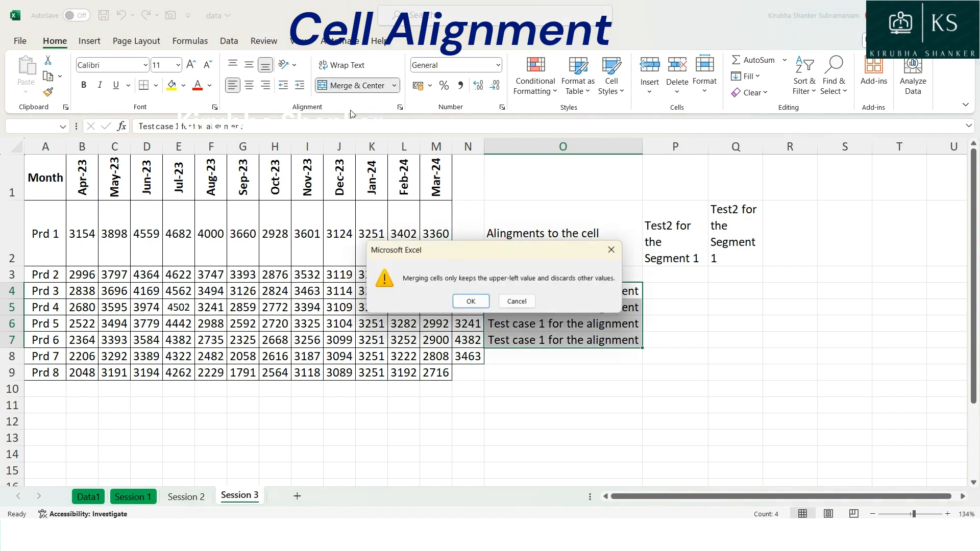
click(471, 302)
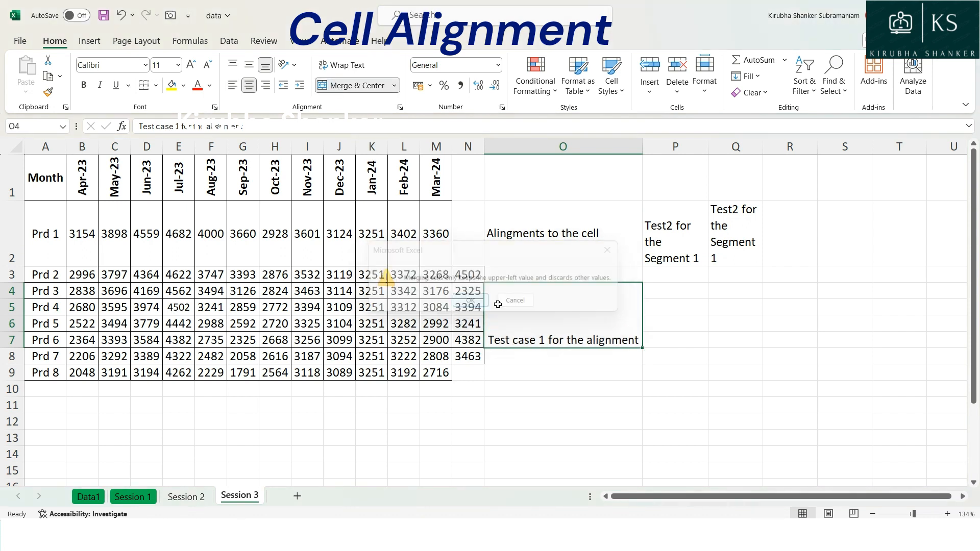
click(249, 65)
Merge and center cells P2:Q2, accepting the loss of the second cell's text.
drag(688, 239, 738, 240)
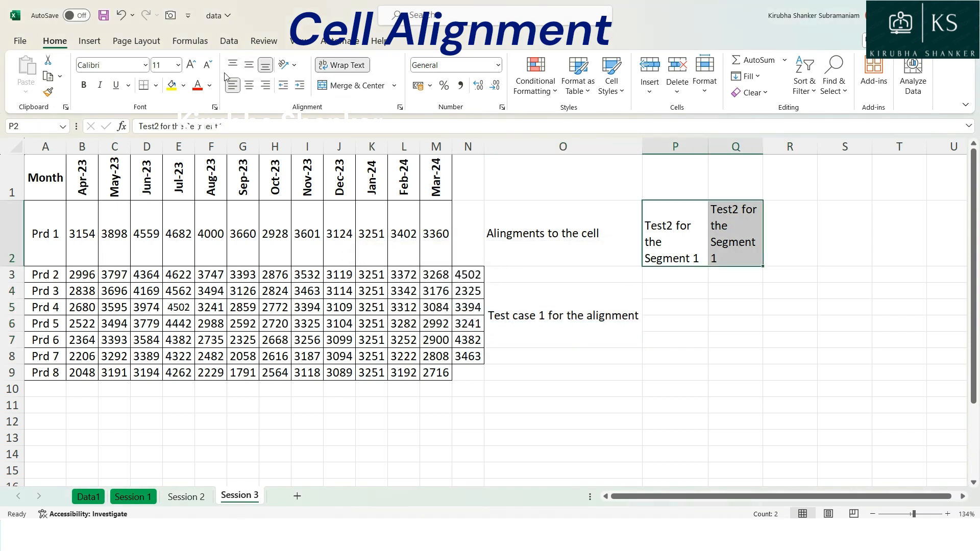
click(346, 87)
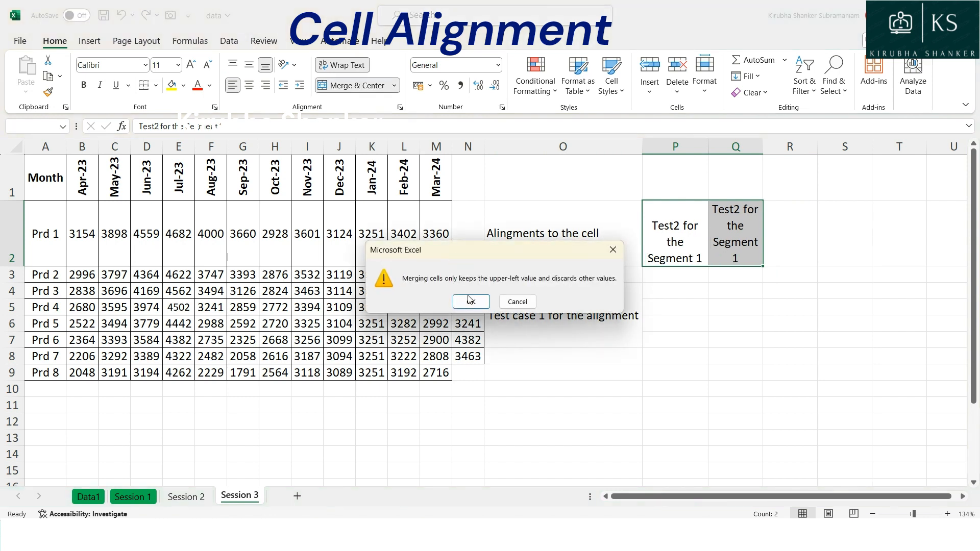
click(470, 301)
click(394, 86)
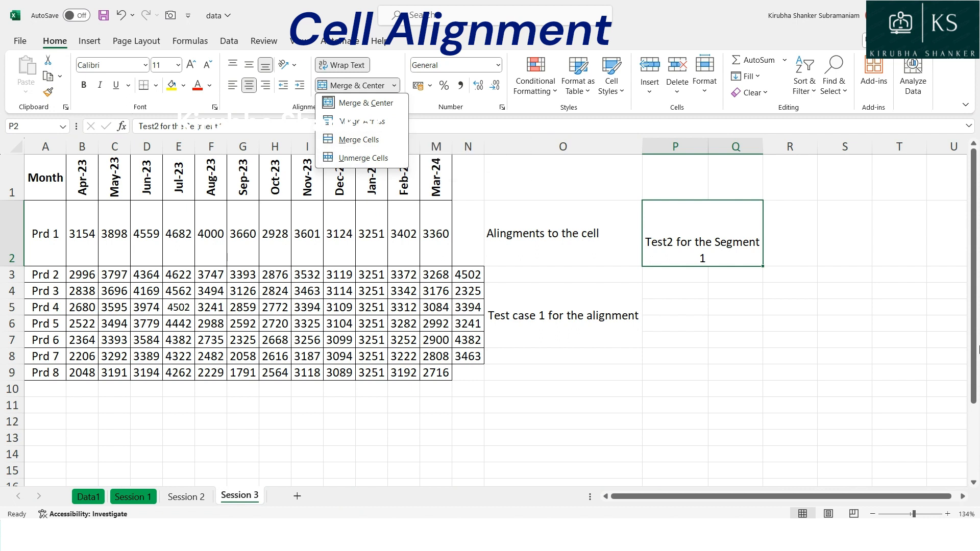
Undo the merge of P2:Q2 and the vertical alignment and merge of O4:O7.
click(656, 264)
key(ctrl+z)
key(ctrl+z)
key(ctrl+z)
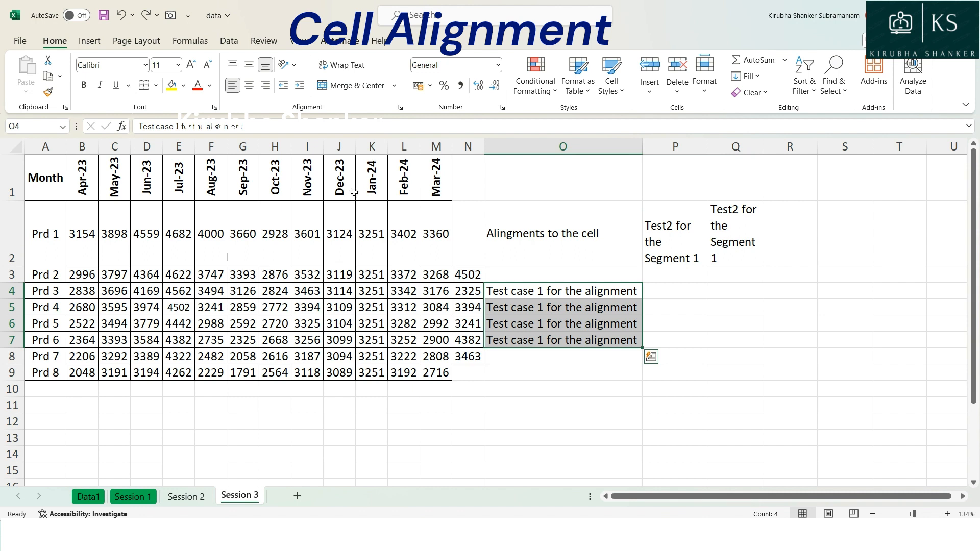
Apply Merge & Center to cells P2:Q2 again, keeping only the upper-left value.
click(394, 86)
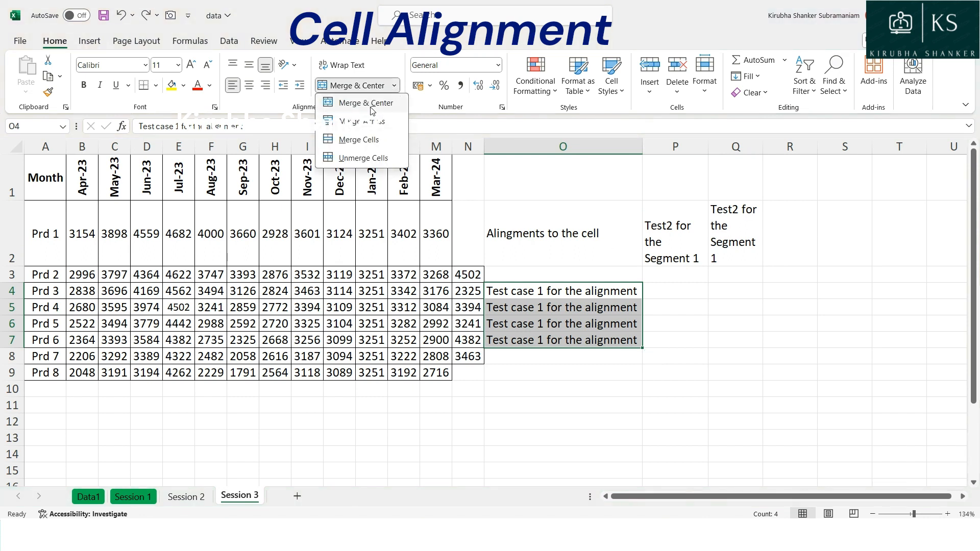
click(712, 258)
drag(680, 245, 730, 240)
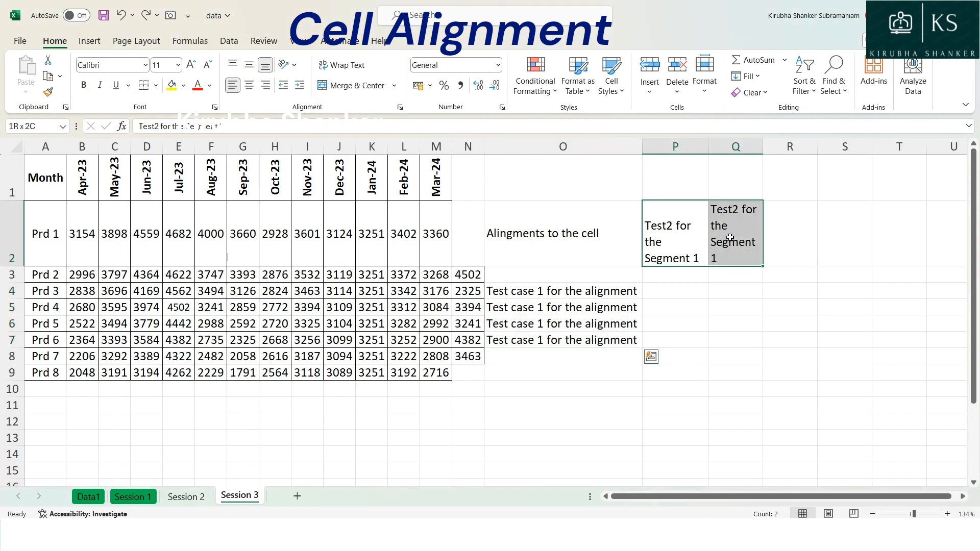
click(394, 85)
click(363, 105)
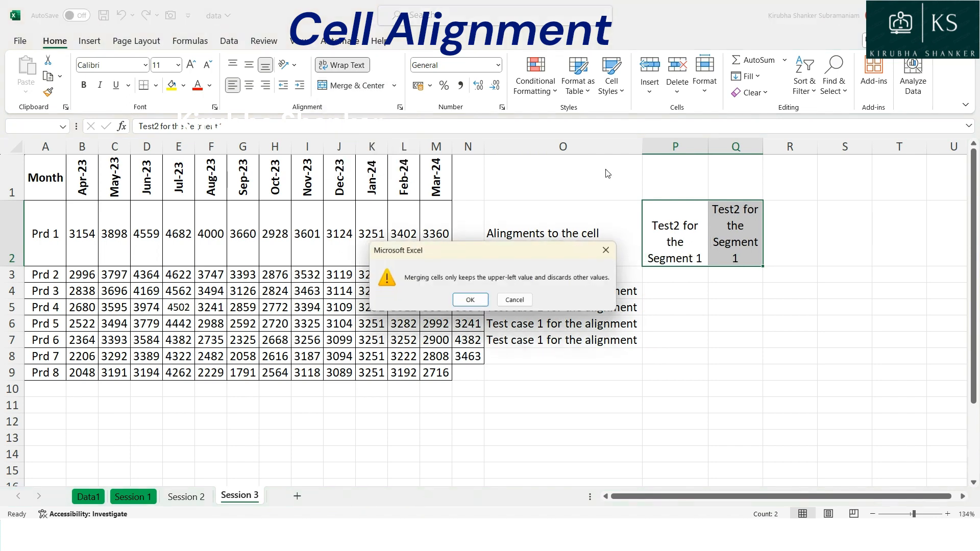
click(481, 302)
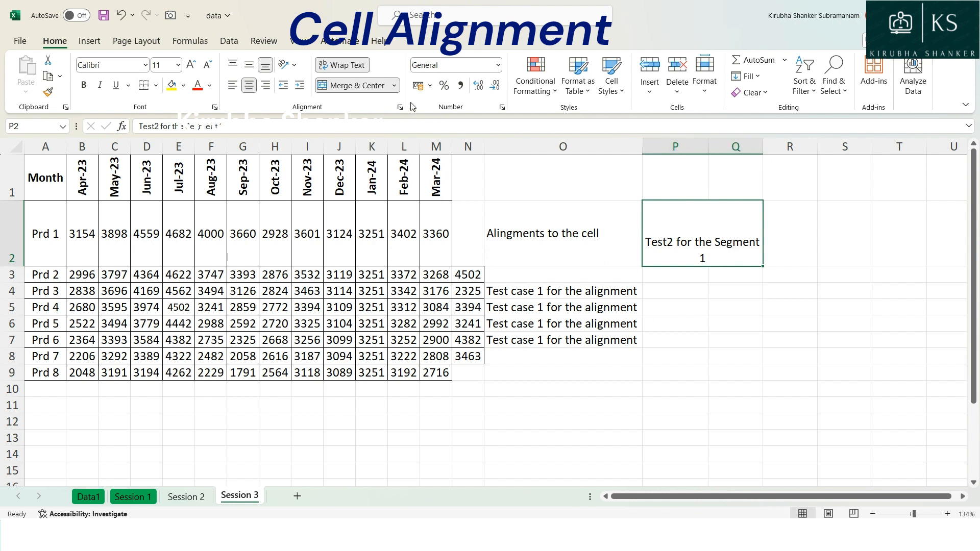
Try Merge Across on the merged cell P2:Q2, and undo the centered merge.
click(394, 85)
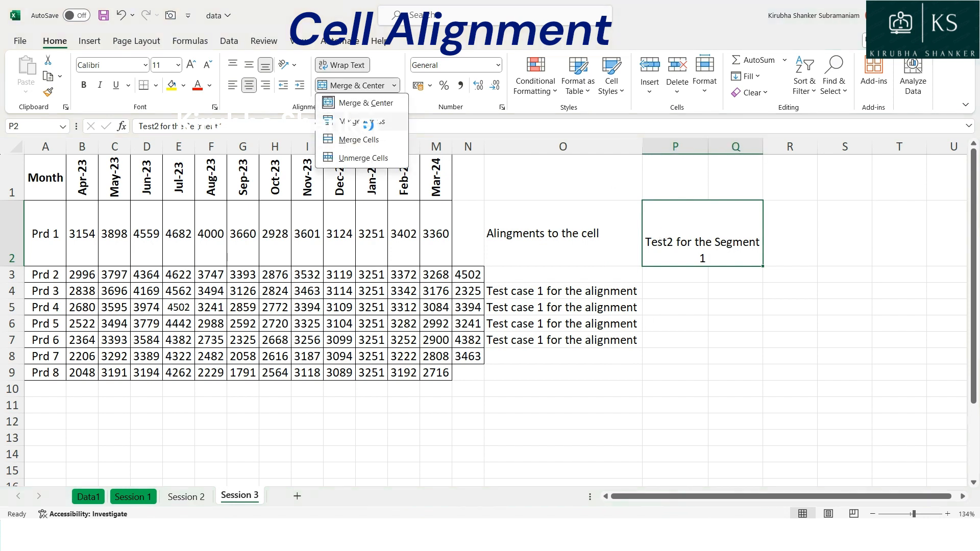
click(369, 124)
click(623, 248)
click(677, 249)
key(ctrl+z)
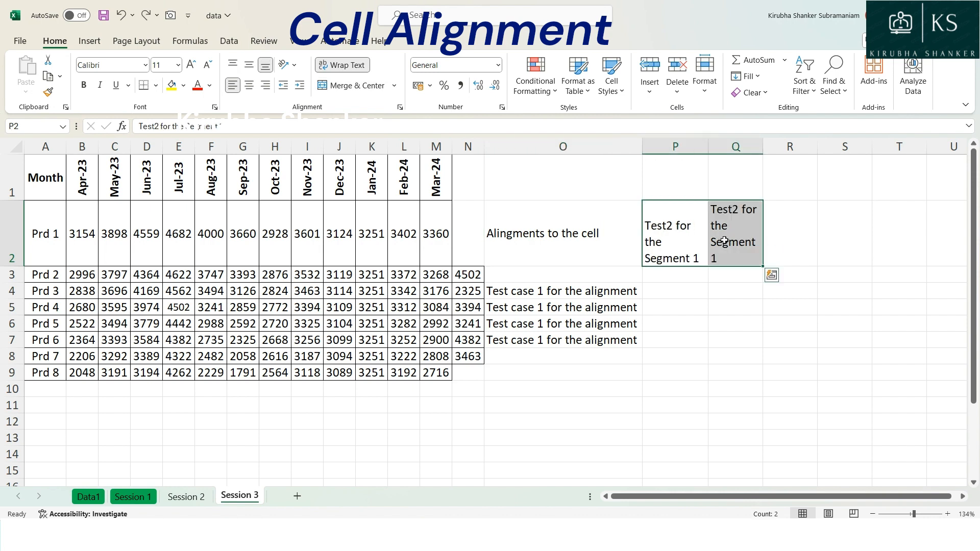
Merge cells P2:Q2 with the Merge Cells option, without centering and keeping only the upper-left value.
click(394, 86)
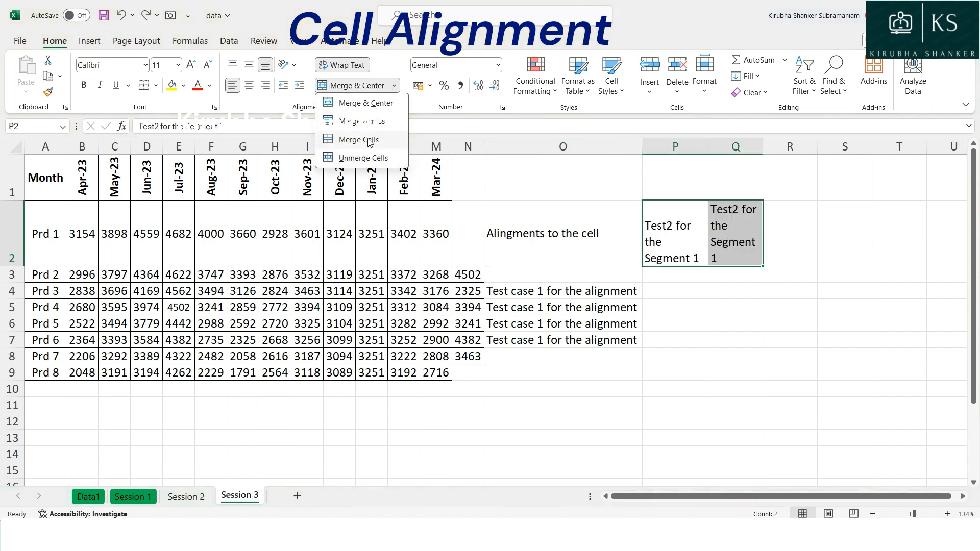
click(359, 140)
click(469, 299)
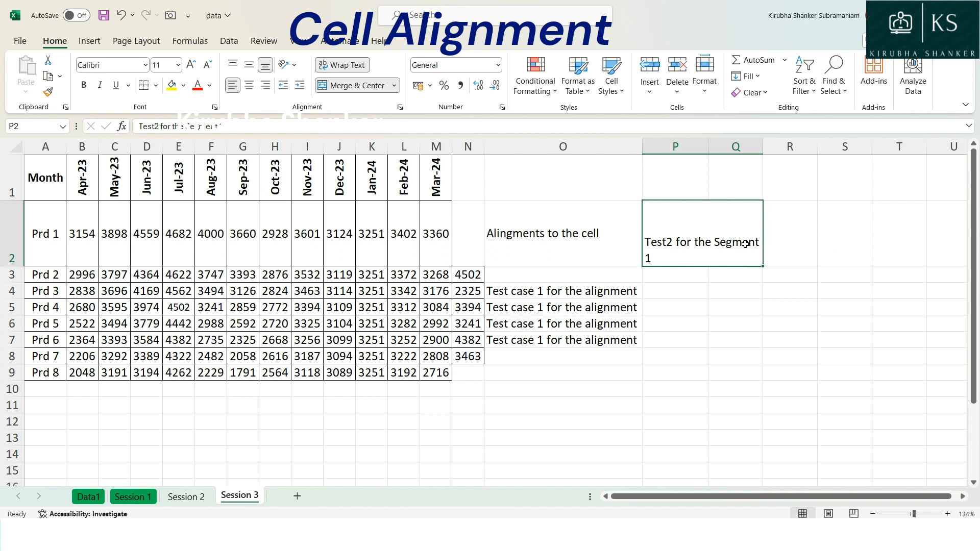
click(394, 86)
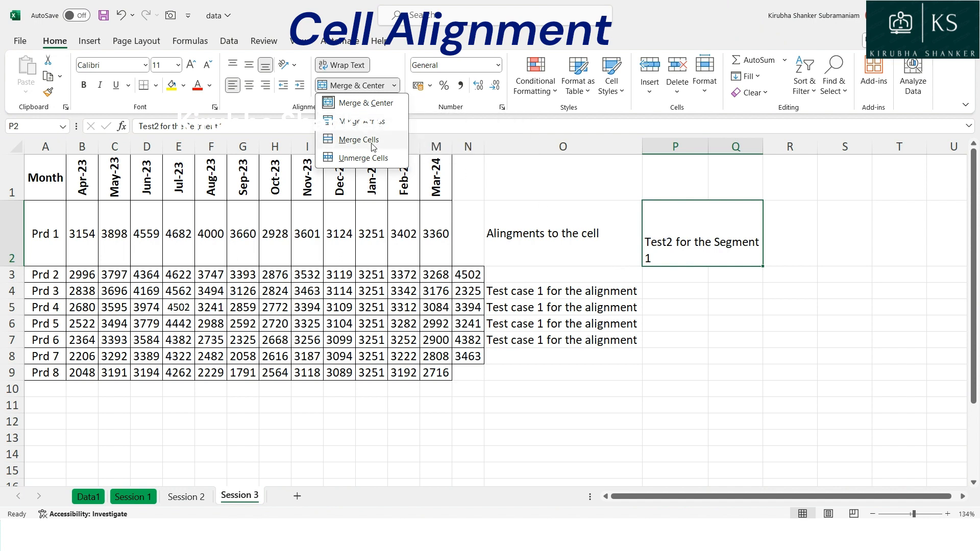
click(738, 262)
click(396, 85)
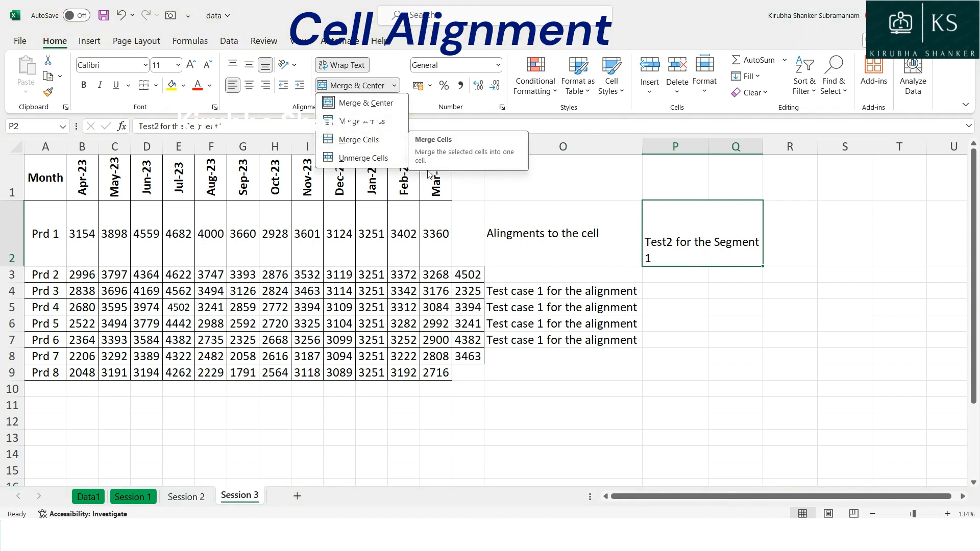
Merge cells O4:O5 with the Merge Cells option, without centering and keeping only the upper-left value.
click(602, 289)
drag(602, 290, 602, 306)
click(381, 87)
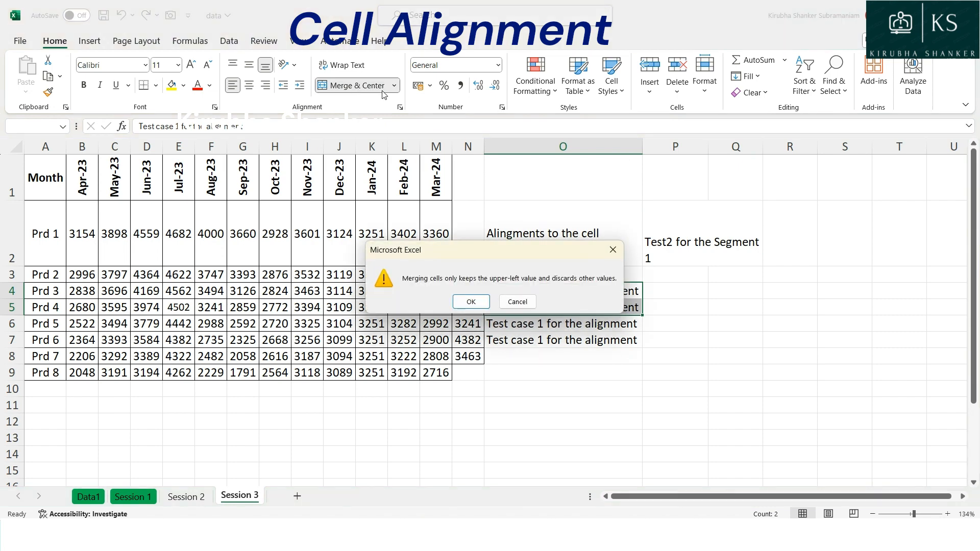
click(517, 302)
click(394, 85)
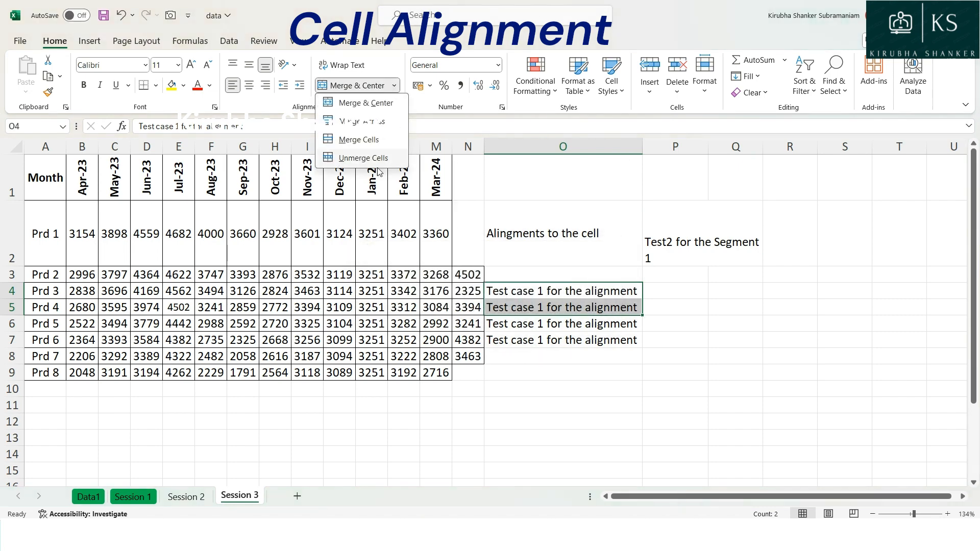
click(355, 150)
click(466, 300)
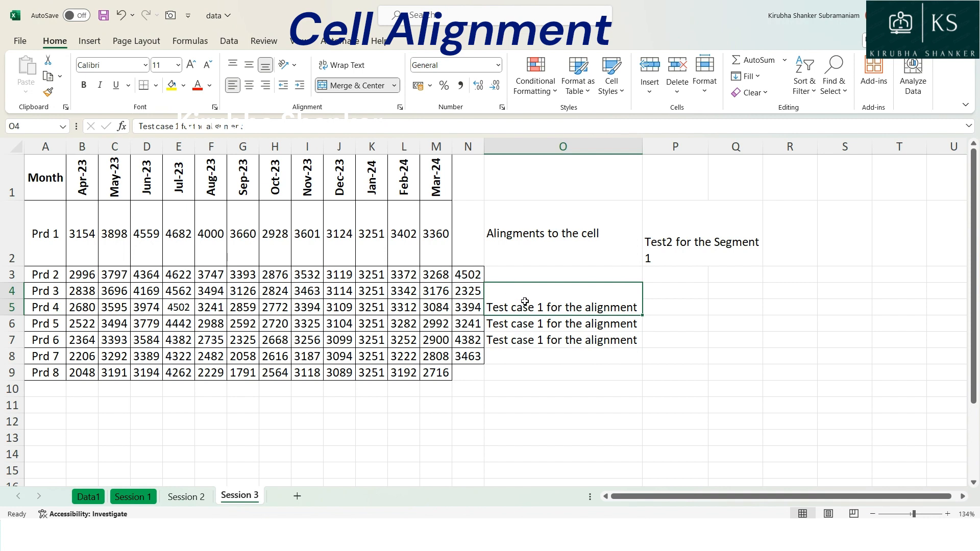
Unmerge the merged cells P2:Q2 and O4:O5.
click(395, 86)
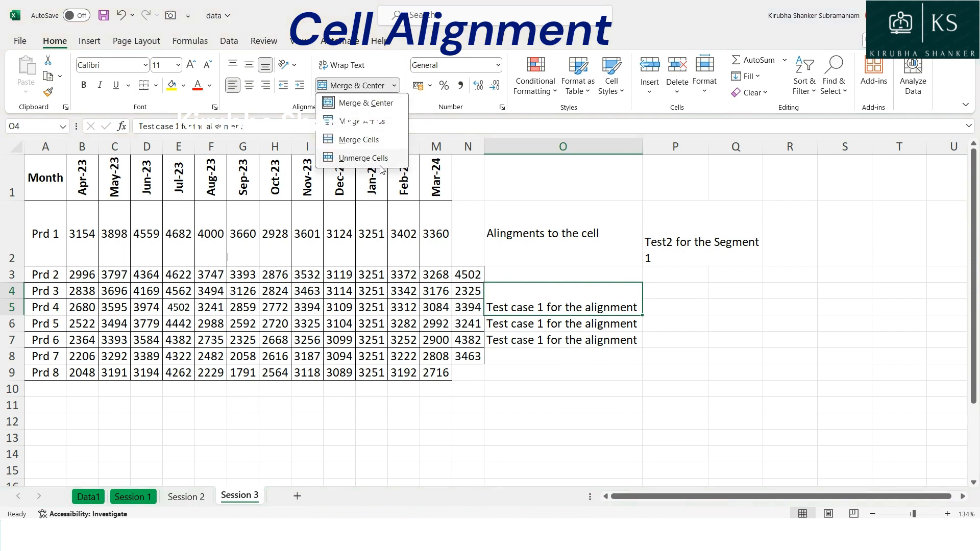
click(710, 239)
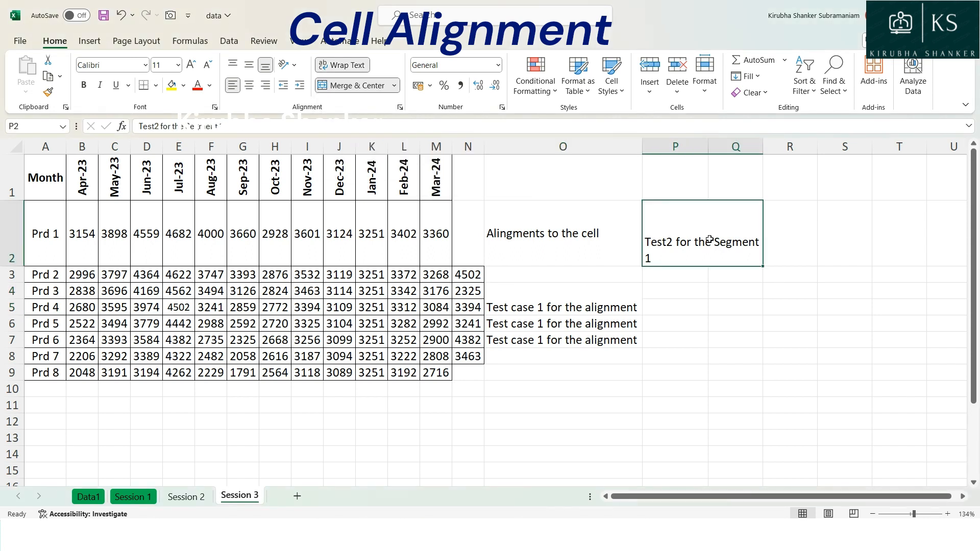
click(367, 84)
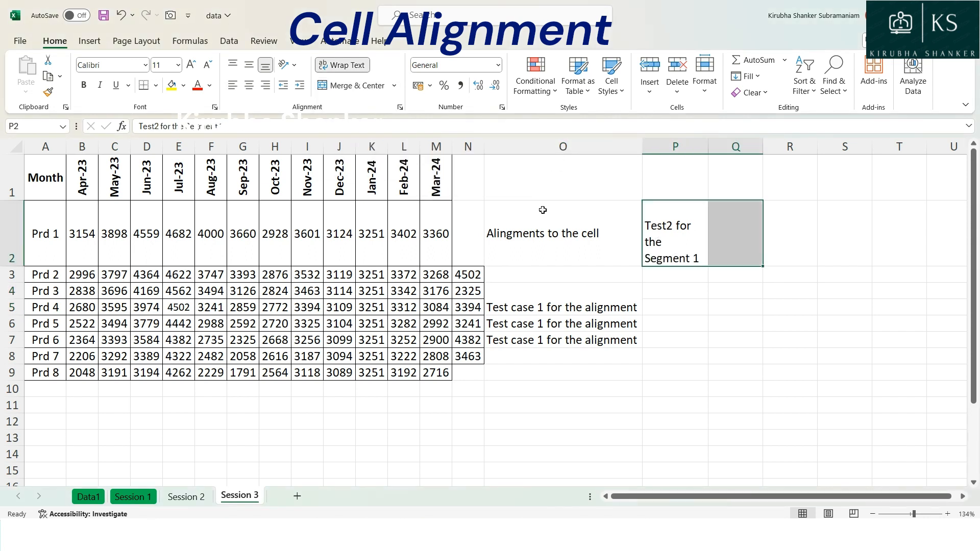
click(545, 309)
click(394, 85)
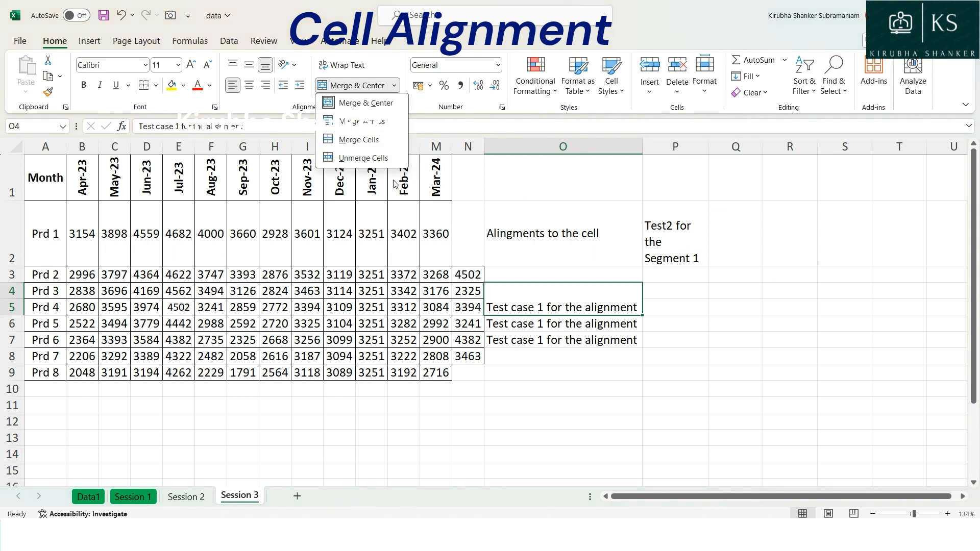
click(363, 158)
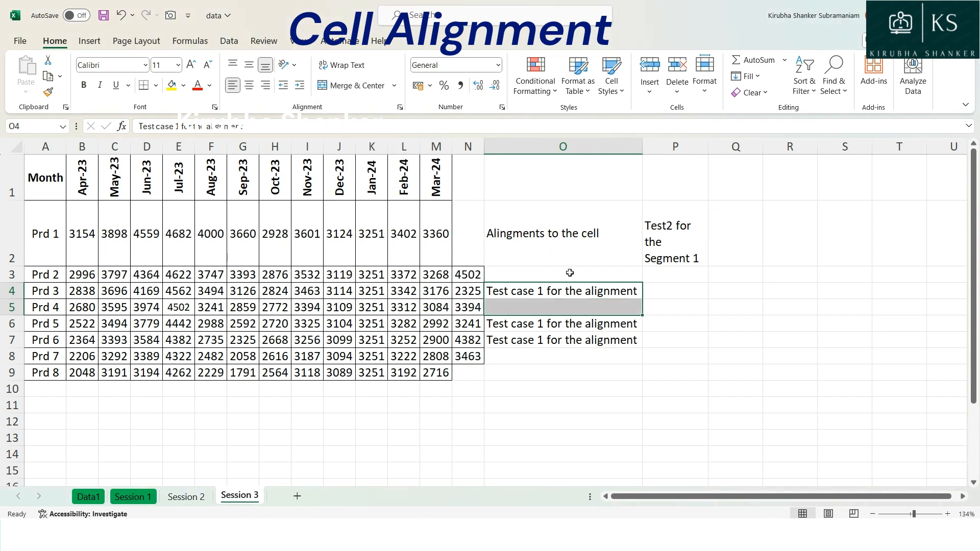